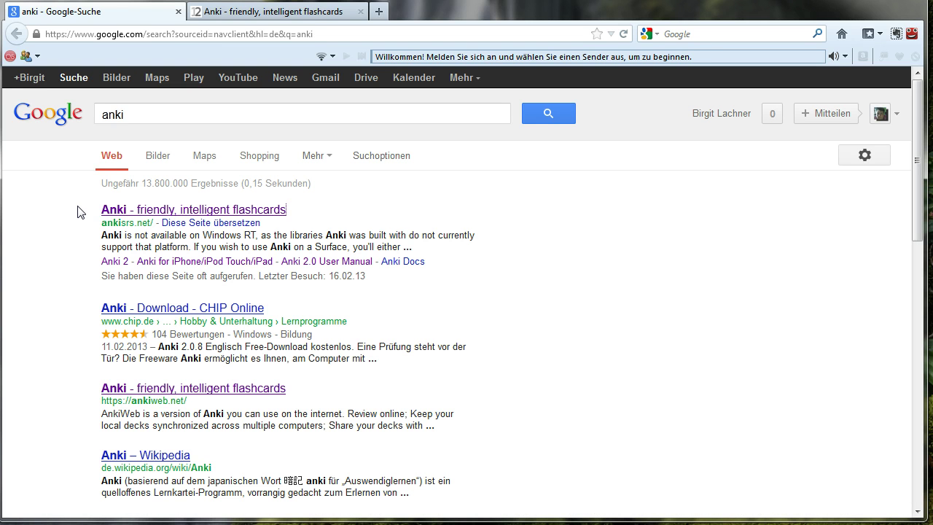
# Switch to the Anki 2.0 web page and view its Download section
pyautogui.click(277, 16)
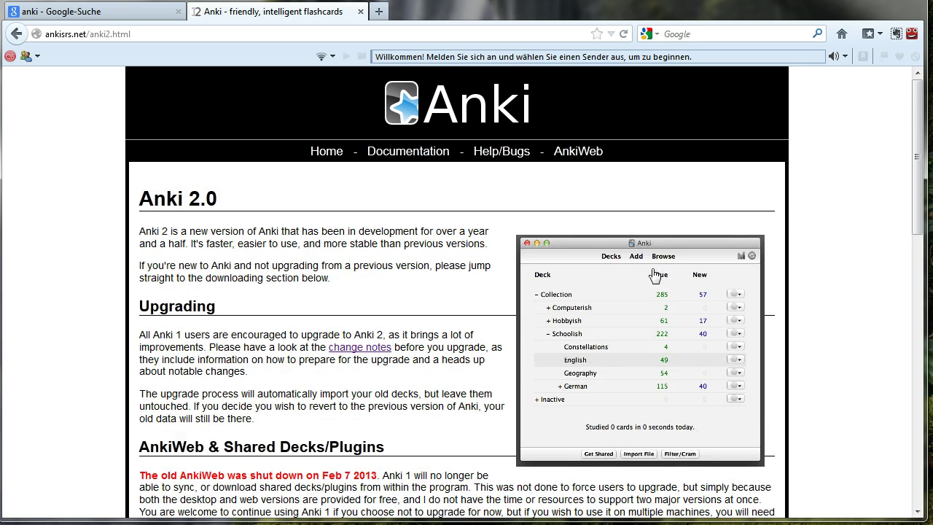
pyautogui.scroll(-10, 395, 410)
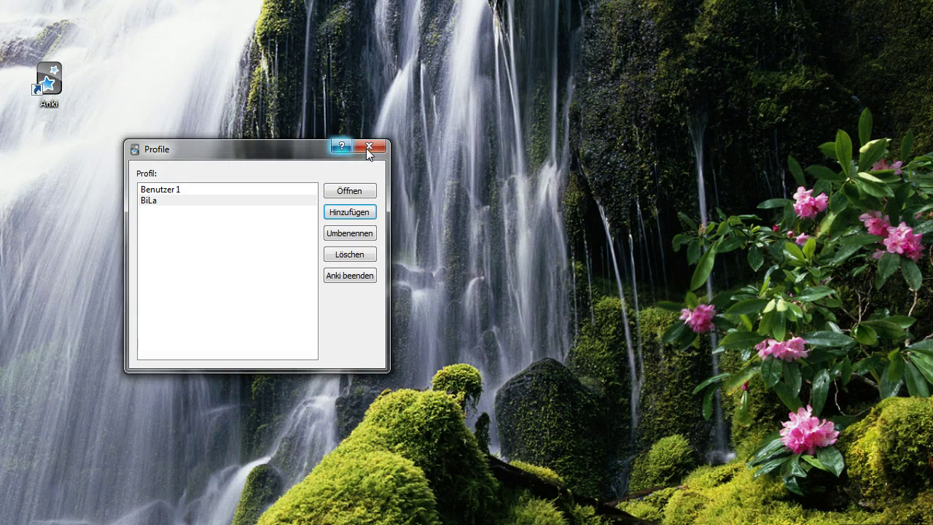
# Close the profile window, restart Anki from the desktop and request synchronization, moving the AnkiWeb login dialog aside
pyautogui.click(366, 148)
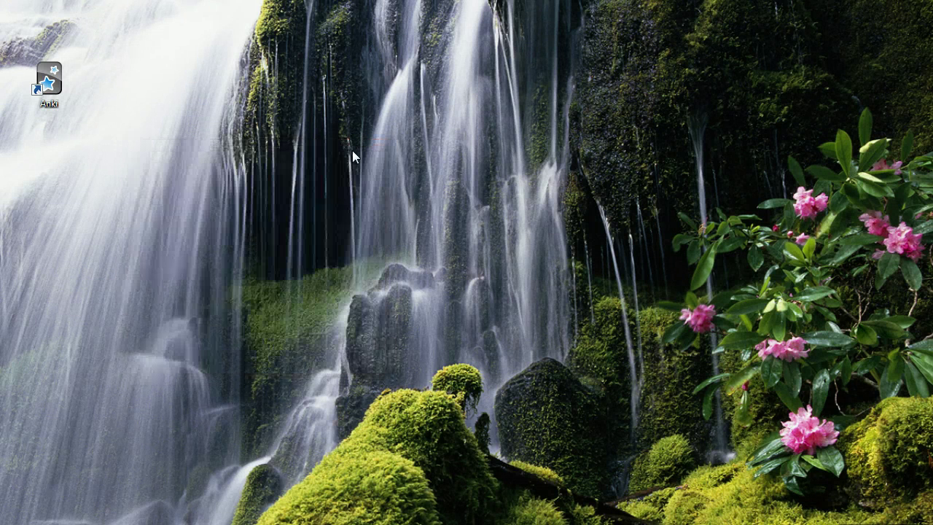
pyautogui.doubleClick(49, 80)
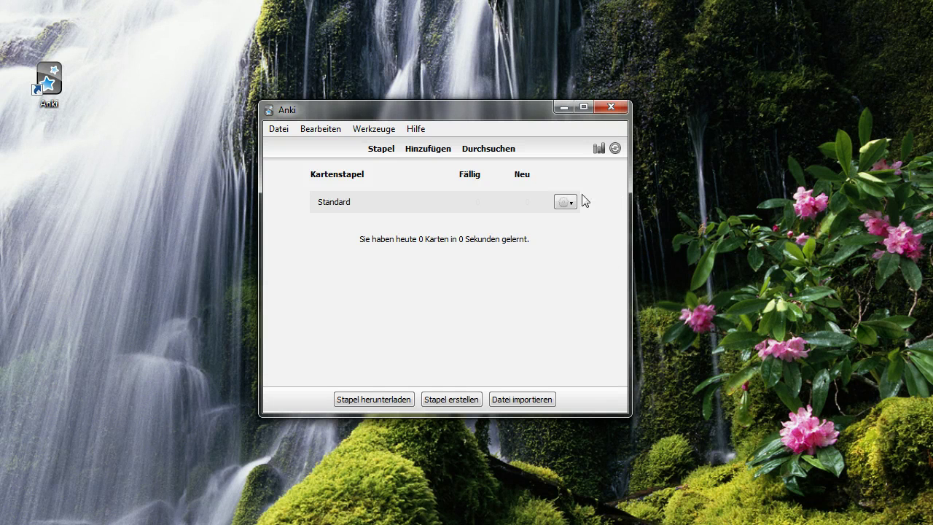
pyautogui.click(615, 149)
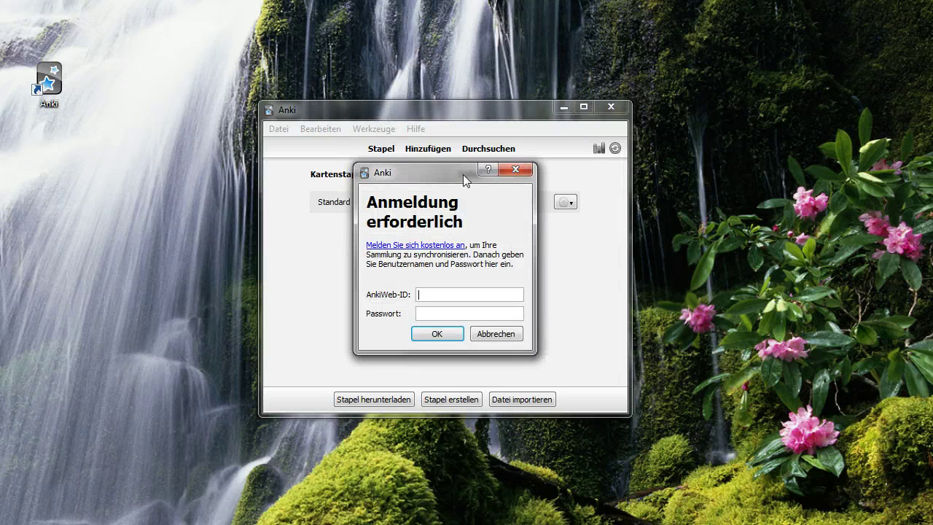
pyautogui.moveTo(462, 174); pyautogui.dragTo(116, 174)
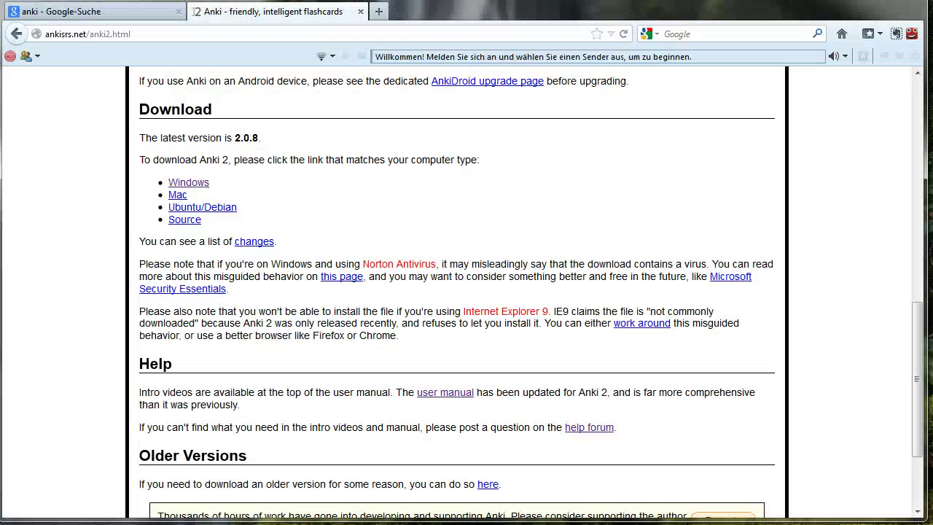
# In the browser, log out of AnkiWeb and open the sign-up form for a new account, then return to Anki
pyautogui.scroll(10, 340, 180)
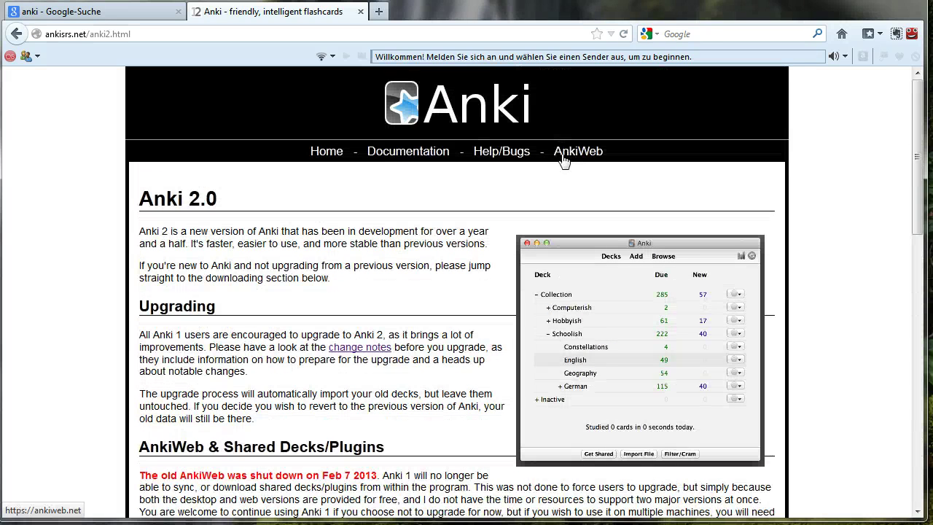
pyautogui.click(571, 155)
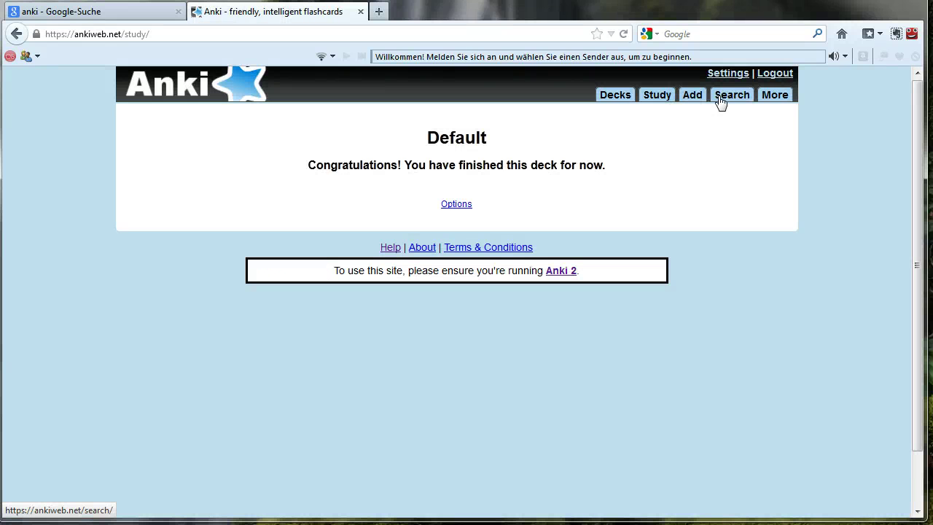
pyautogui.click(774, 74)
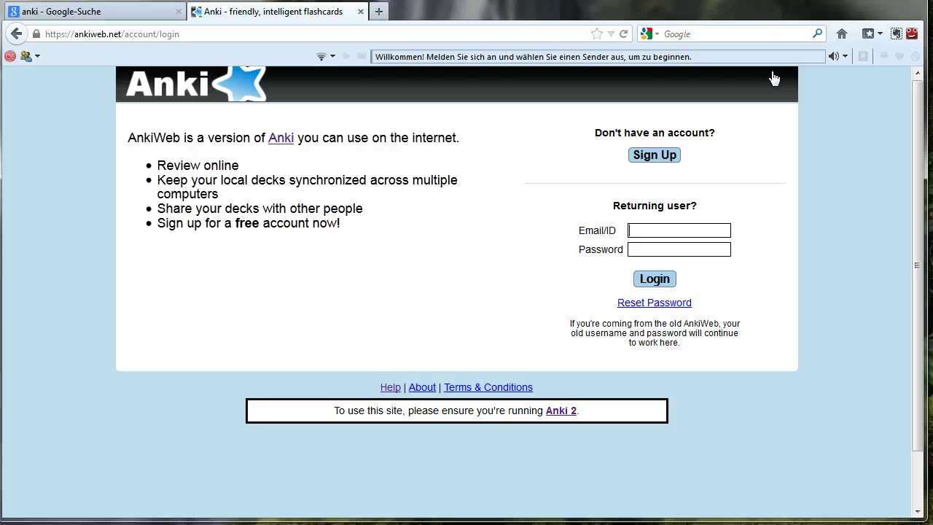
pyautogui.click(655, 155)
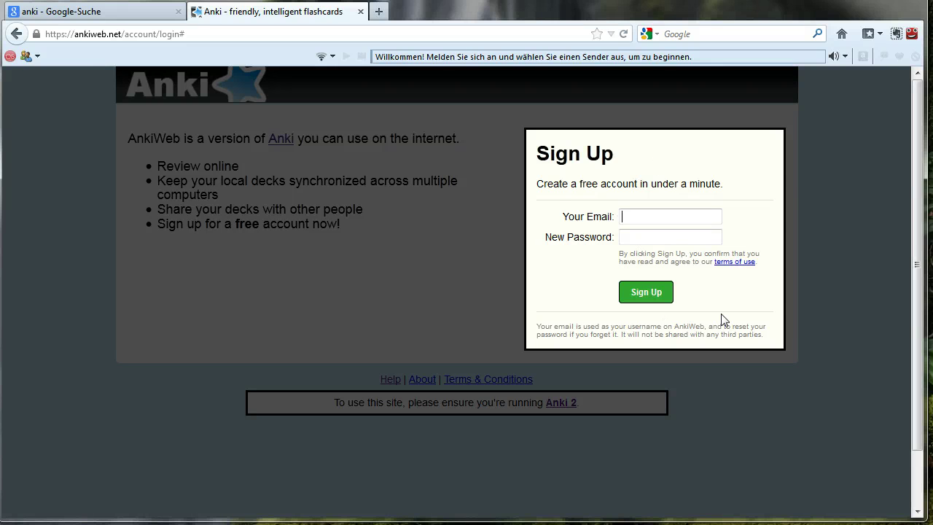
pyautogui.click(858, 1)
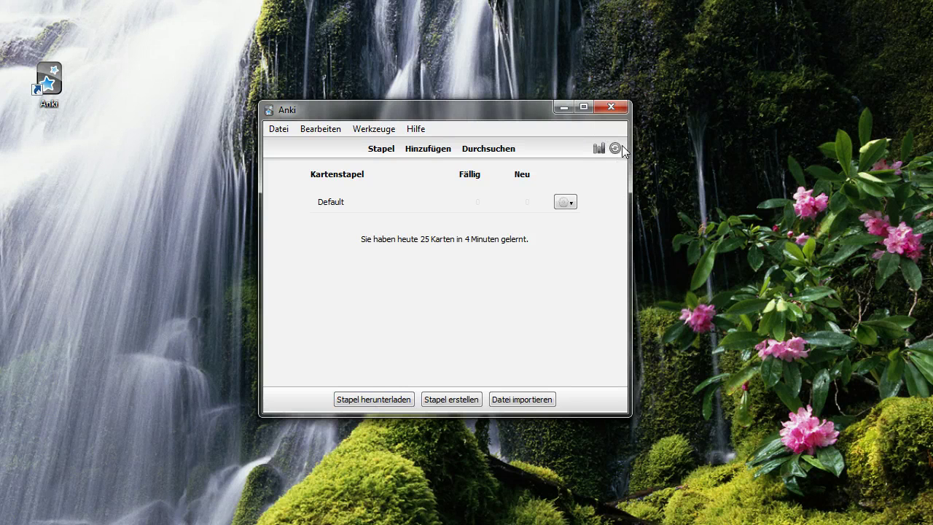
# Open the shared decks page from Anki and search it for the deck author's surname
pyautogui.click(363, 403)
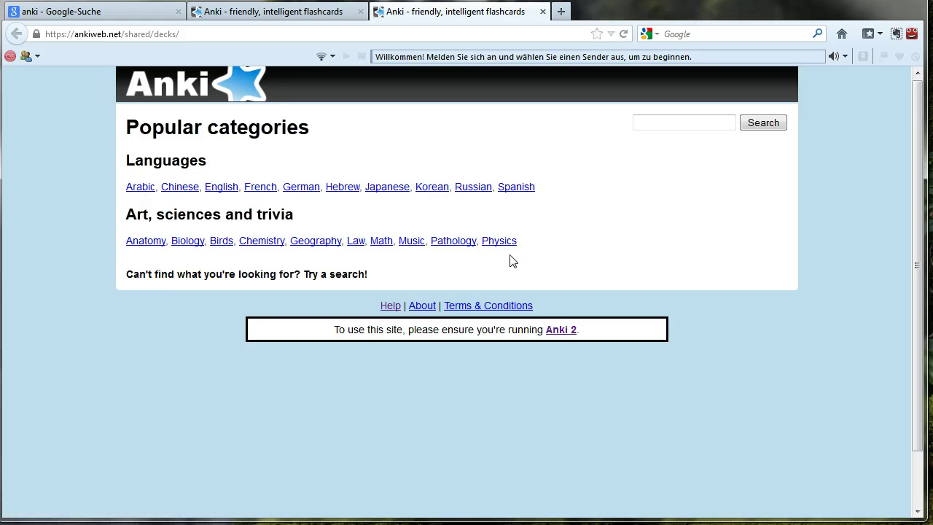
pyautogui.click(706, 123)
pyautogui.write('Lachner')
pyautogui.click(773, 124)
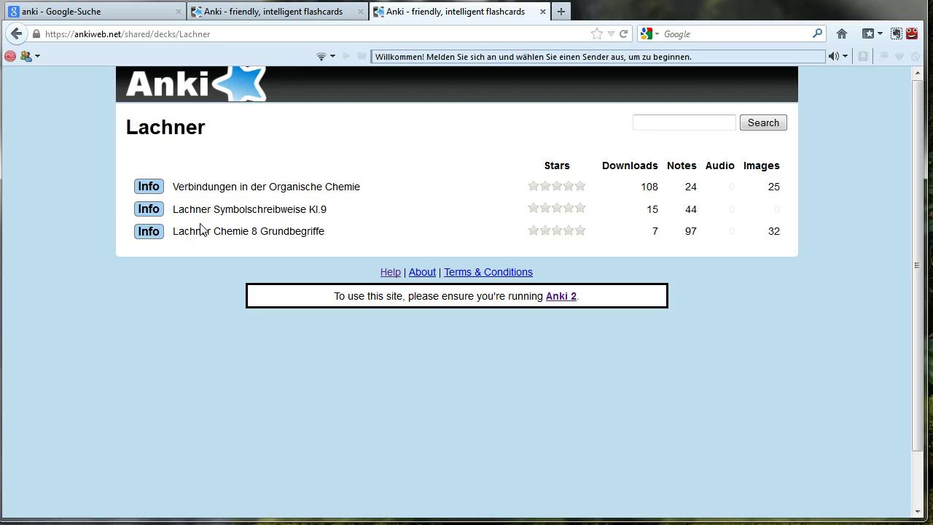
# Download the shared Chemie 8 Grundbegriffe deck and import it by opening the file with Anki
pyautogui.click(148, 231)
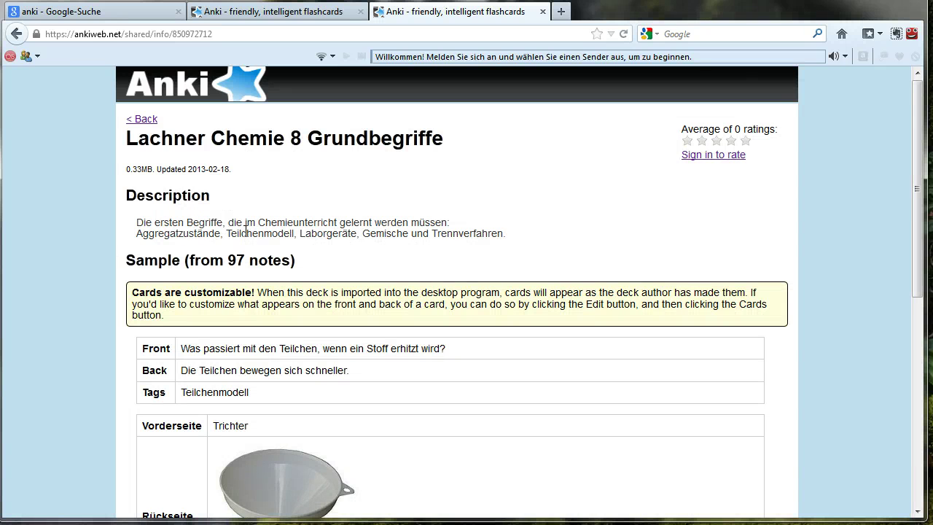
pyautogui.scroll(-10, 247, 228)
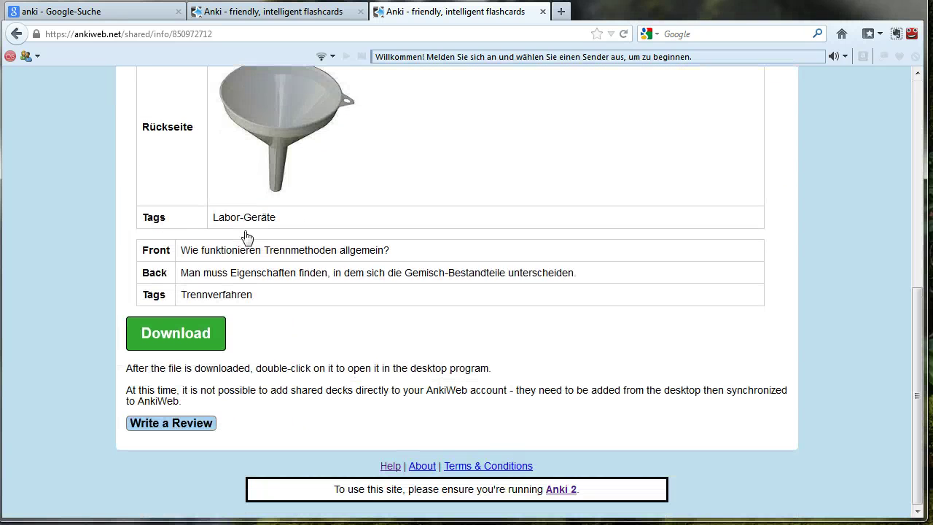
pyautogui.click(196, 336)
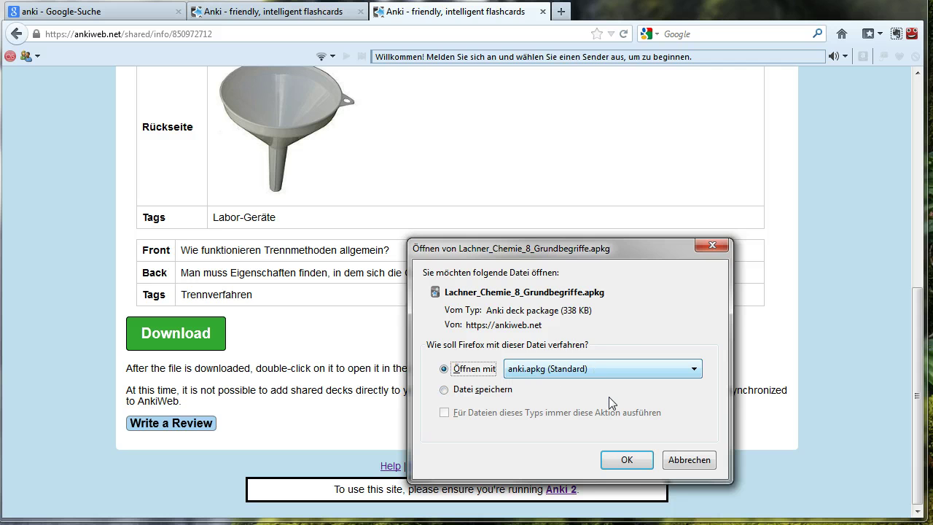
pyautogui.click(624, 463)
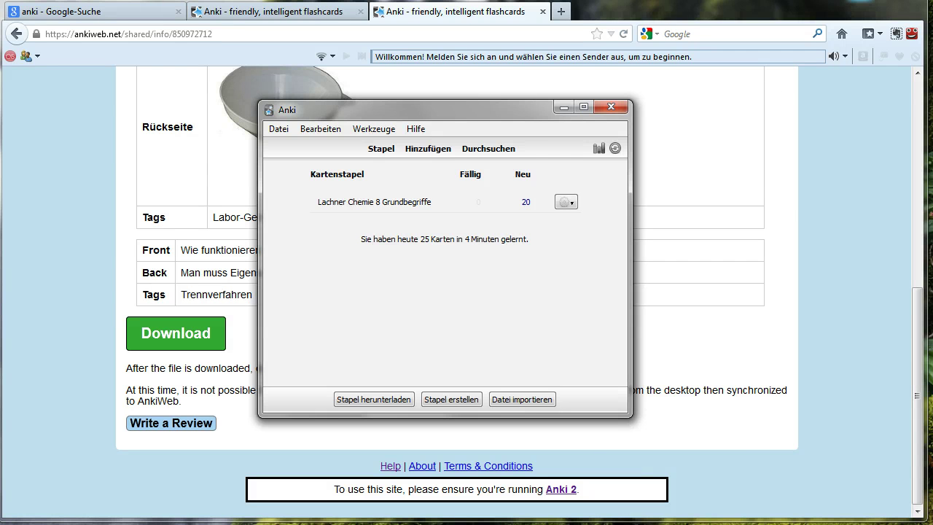
pyautogui.click(847, 2)
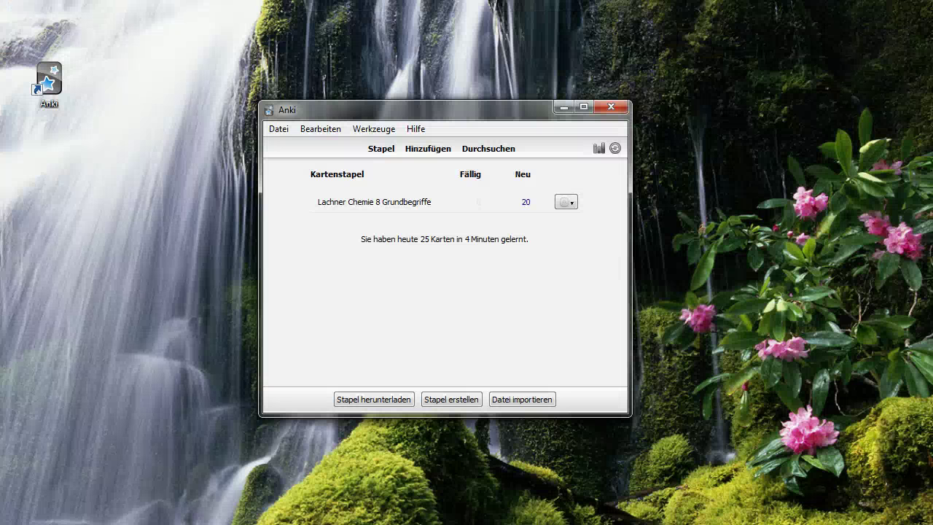
# In the options of the imported Chemie 8 Grundbegriffe deck, add a new option group named ChemieLernen
pyautogui.click(389, 202)
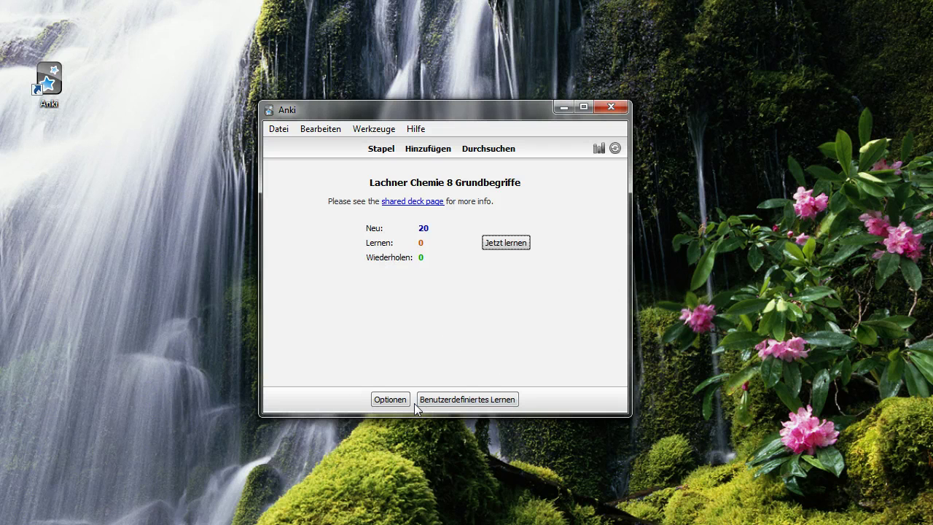
pyautogui.click(390, 400)
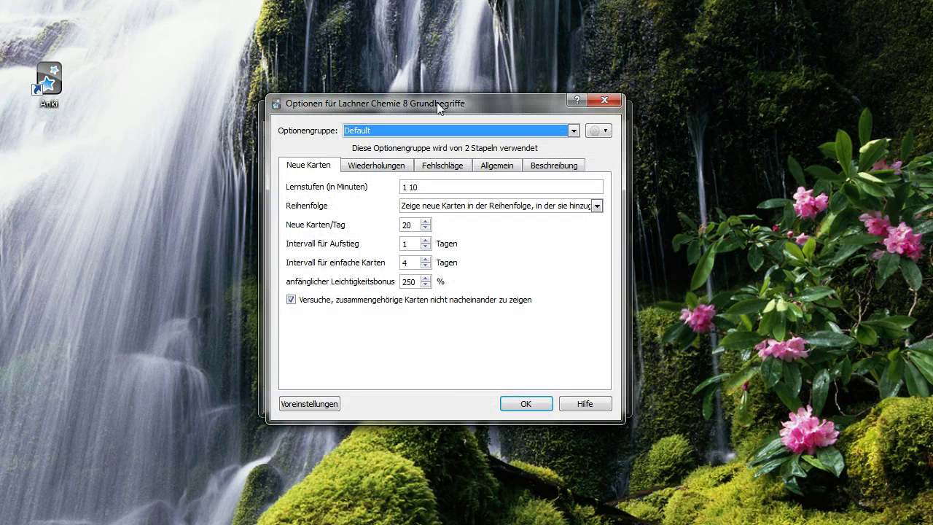
pyautogui.moveTo(436, 102); pyautogui.dragTo(641, 108)
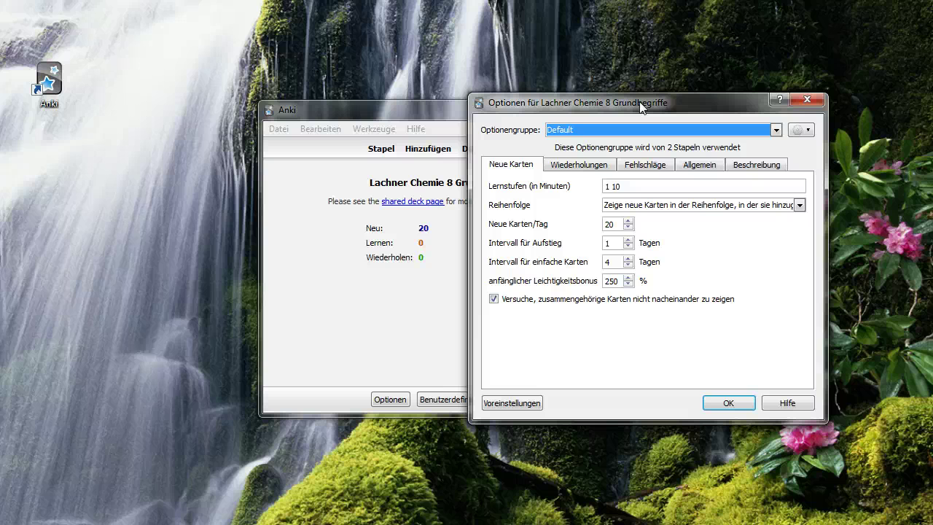
pyautogui.click(778, 134)
pyautogui.click(777, 134)
pyautogui.click(778, 135)
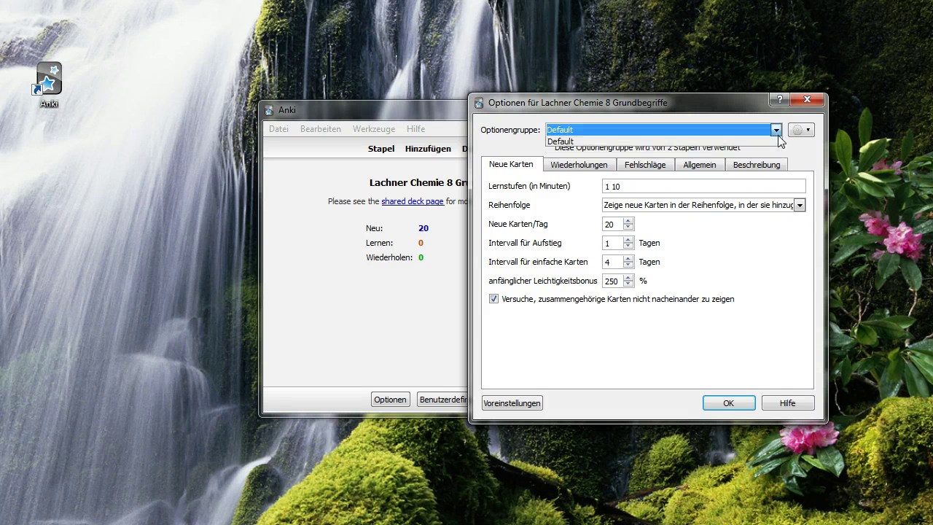
pyautogui.click(807, 133)
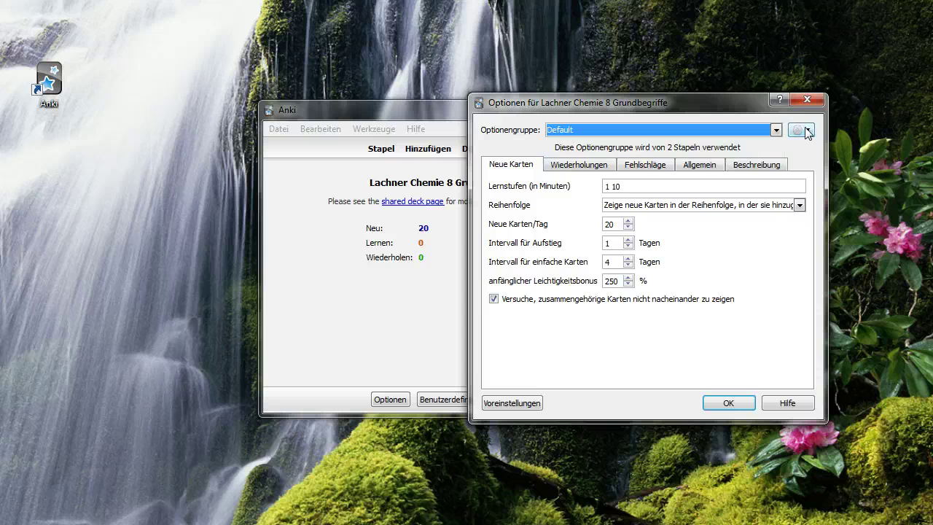
pyautogui.click(807, 132)
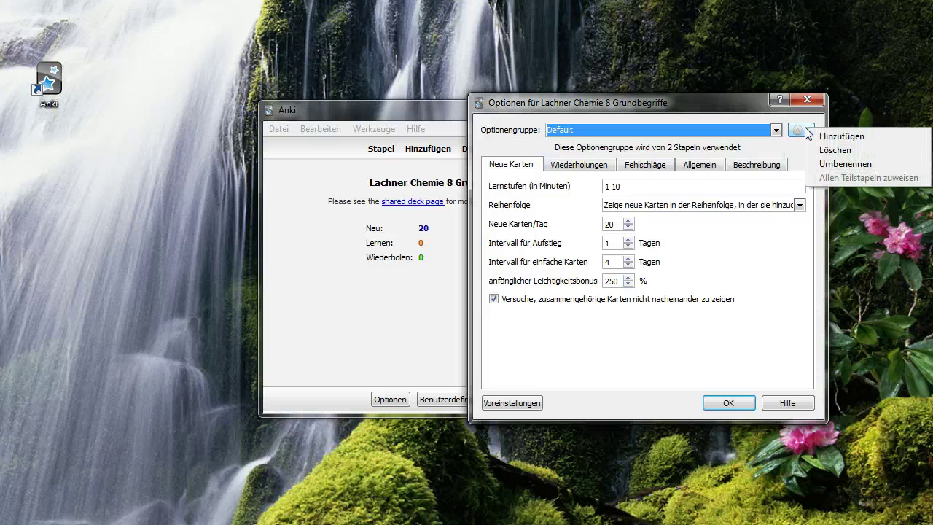
pyautogui.click(859, 134)
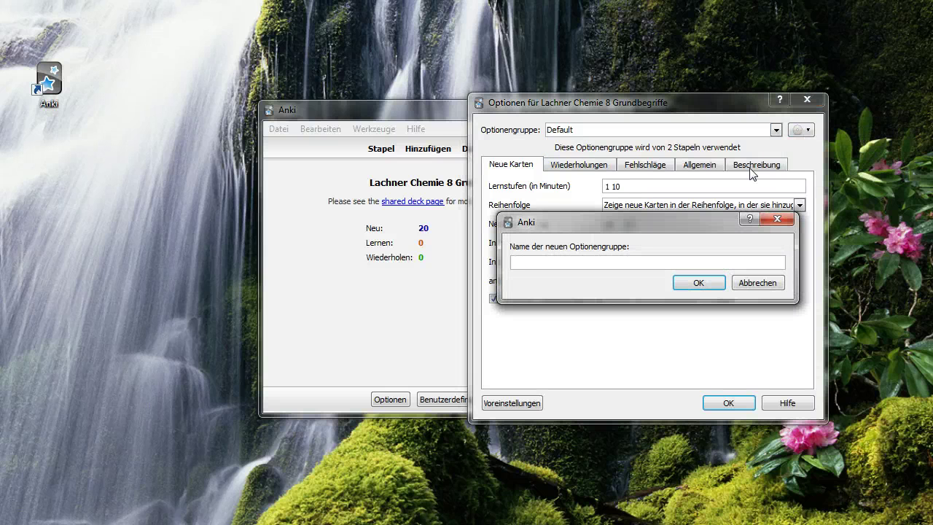
pyautogui.write('ChemieLernen')
pyautogui.press('Return')
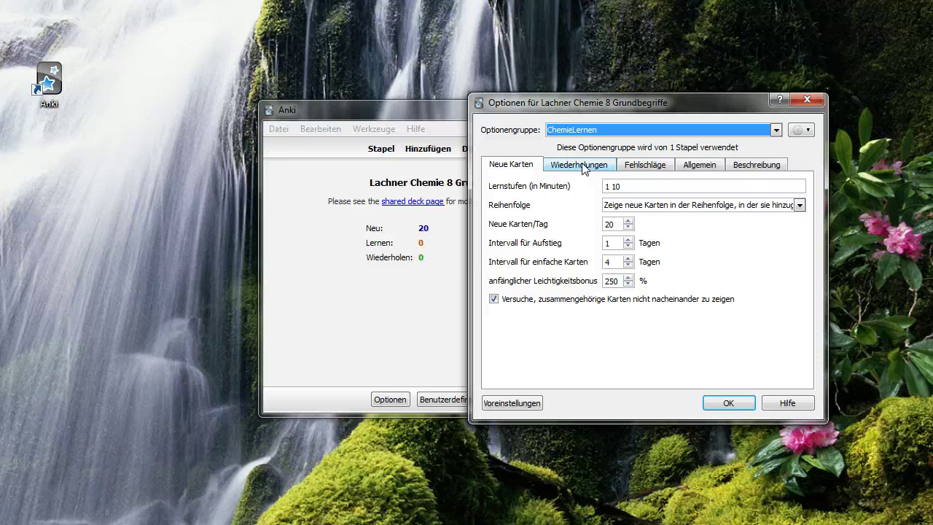
# Review the ChemieLernen group's settings for new cards, reviews and lapses, and accept the deck options
pyautogui.click(805, 207)
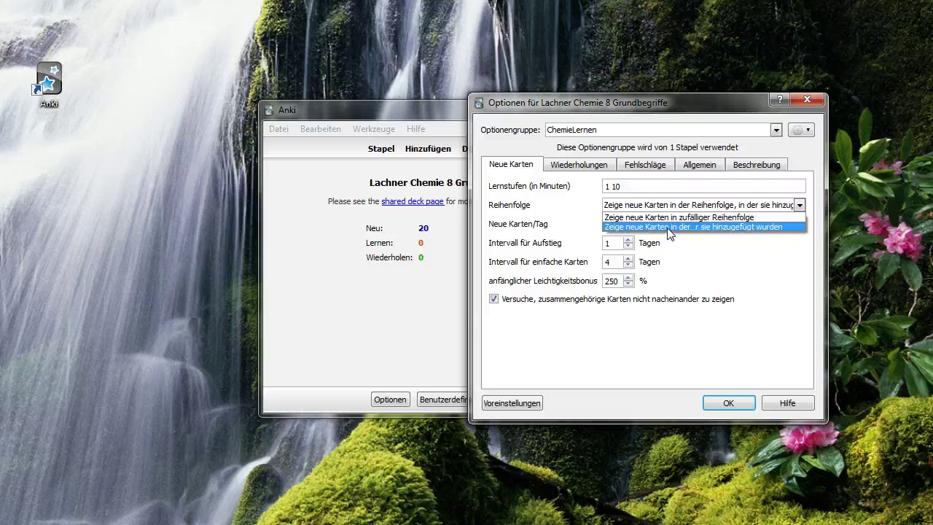
pyautogui.click(705, 322)
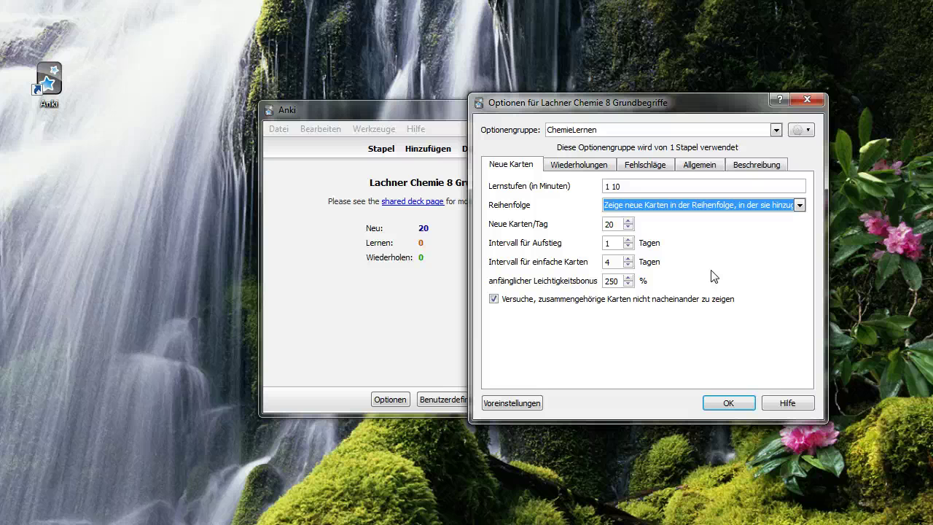
pyautogui.click(580, 167)
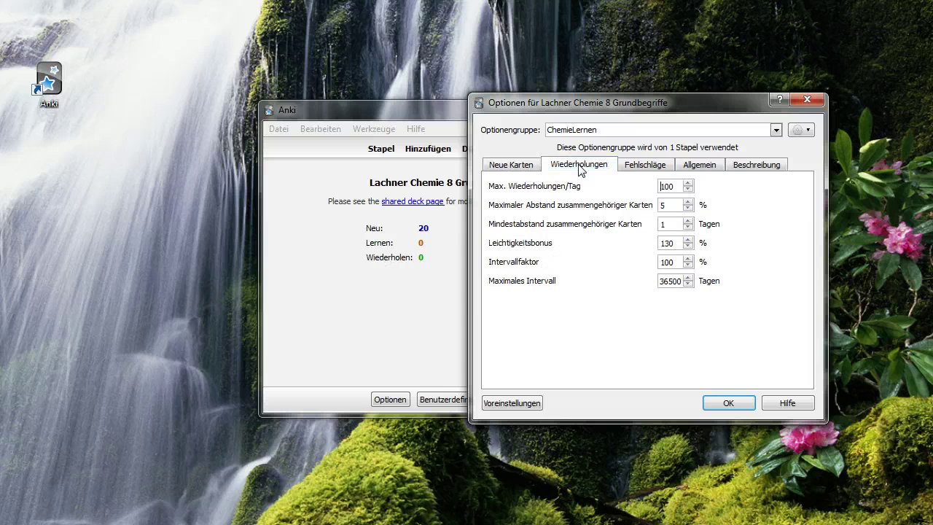
pyautogui.click(645, 168)
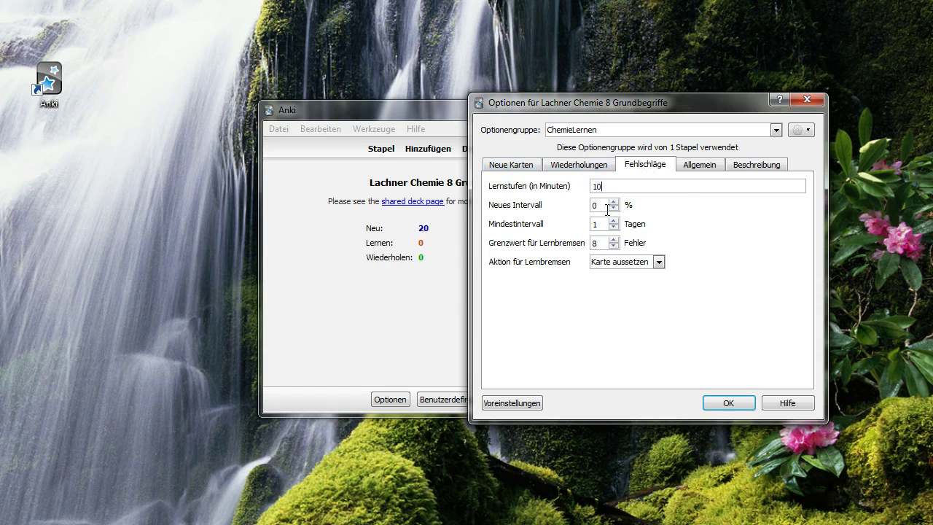
pyautogui.click(587, 166)
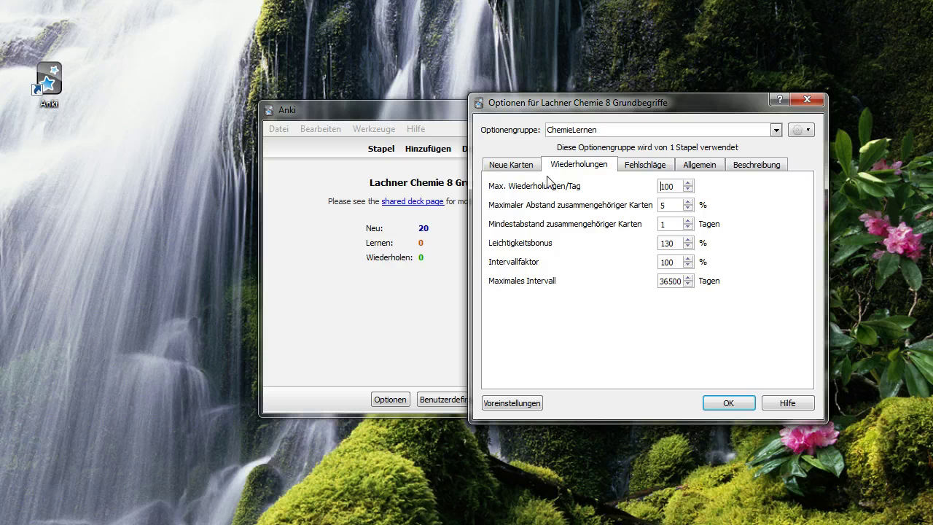
pyautogui.click(511, 167)
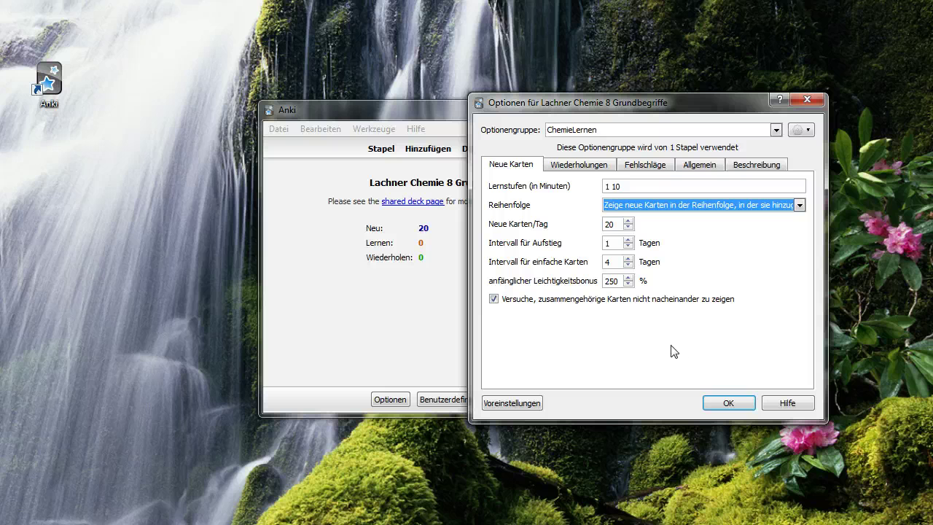
pyautogui.click(729, 403)
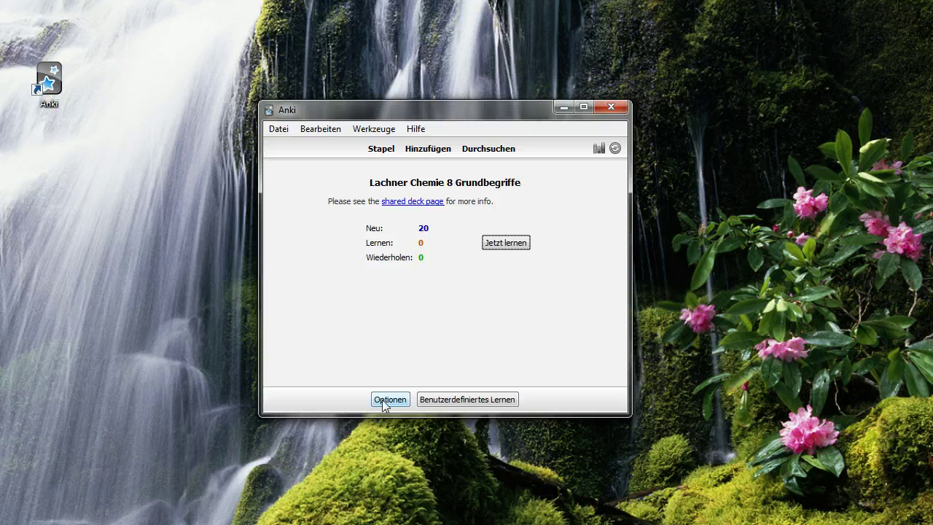
# Examine the deck's custom study options, including the increased review limit and the restriction to certain tags, and cancel without applying any
pyautogui.click(478, 400)
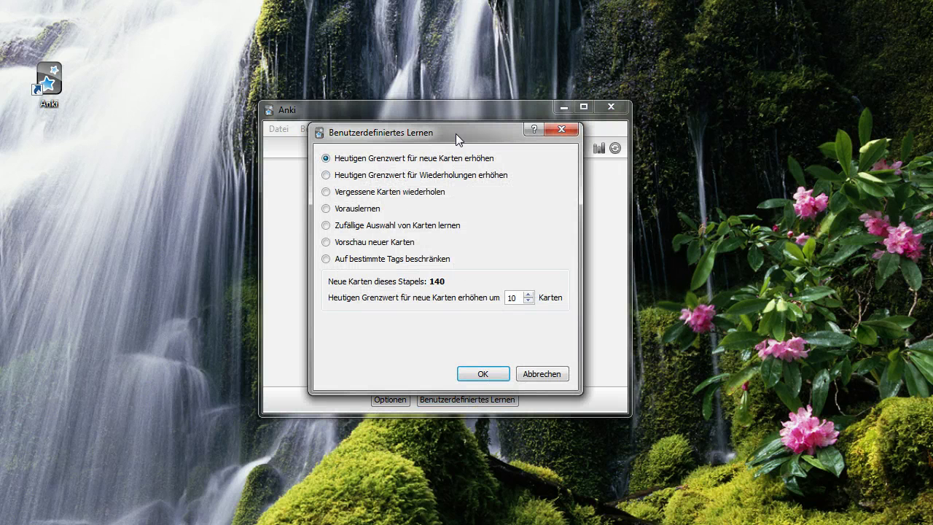
pyautogui.moveTo(455, 134); pyautogui.dragTo(617, 231)
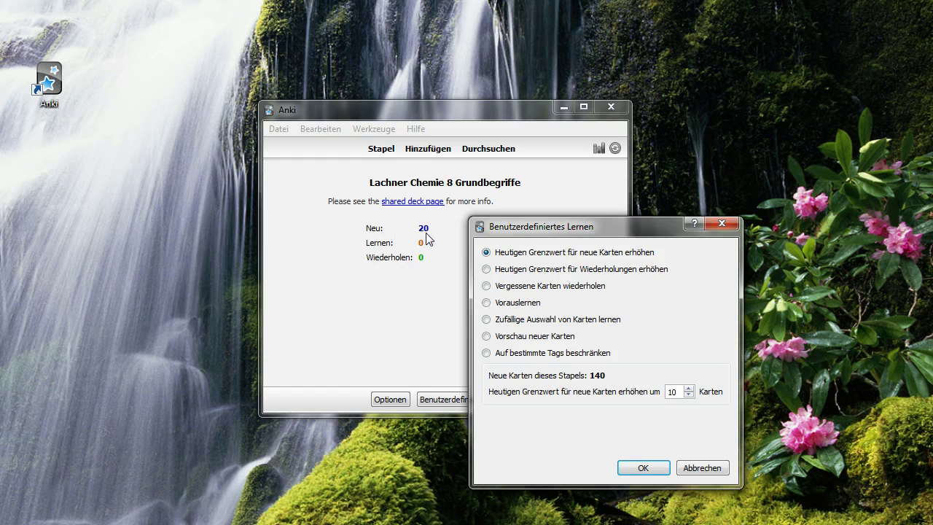
pyautogui.click(593, 273)
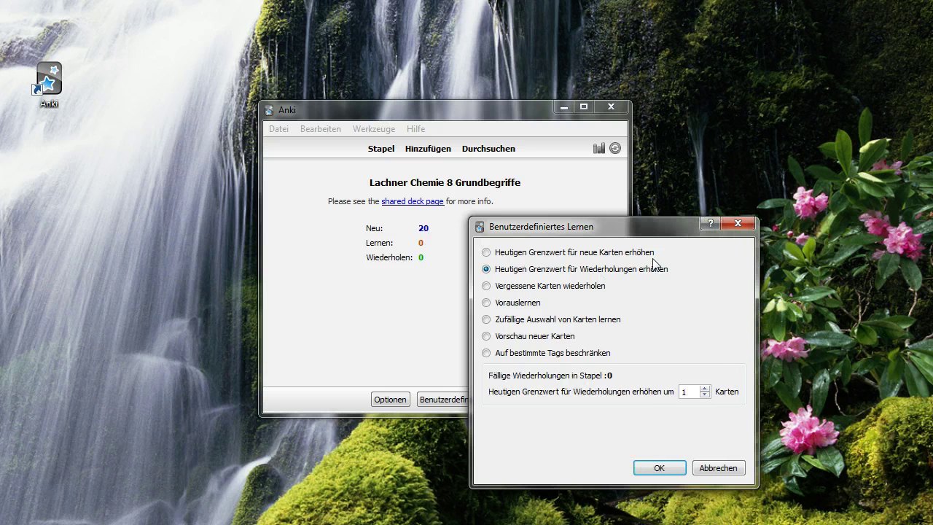
pyautogui.click(520, 357)
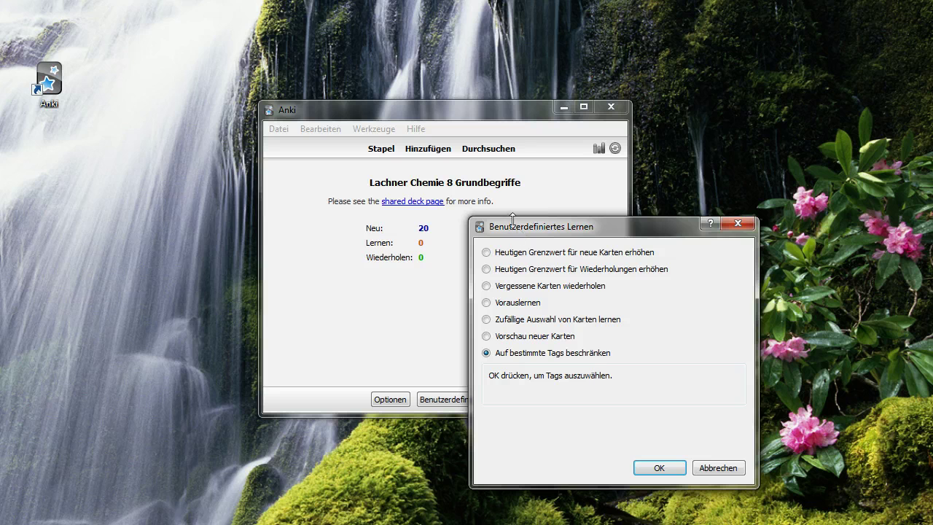
pyautogui.click(717, 469)
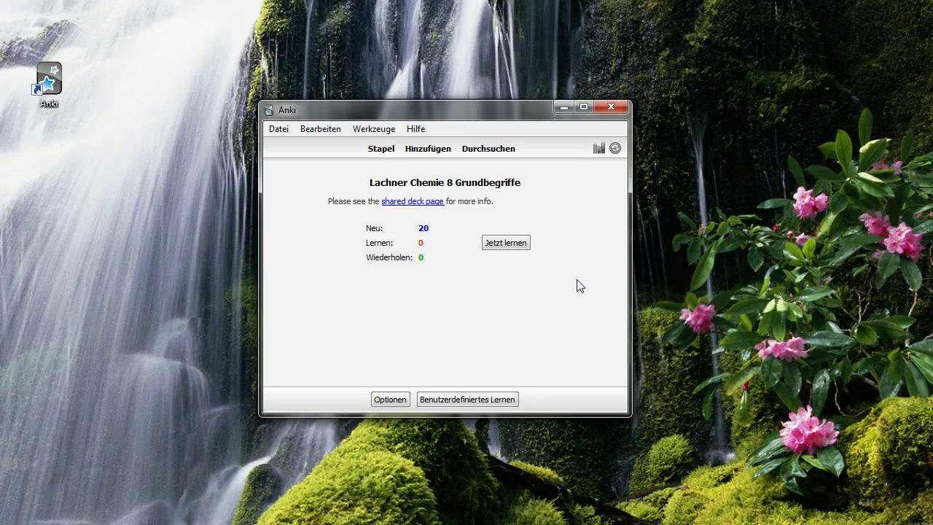
# List the cards of the Chemie 8 Grundbegriffe deck in the card browser and enlarge the browser window to show the card fields
pyautogui.click(500, 151)
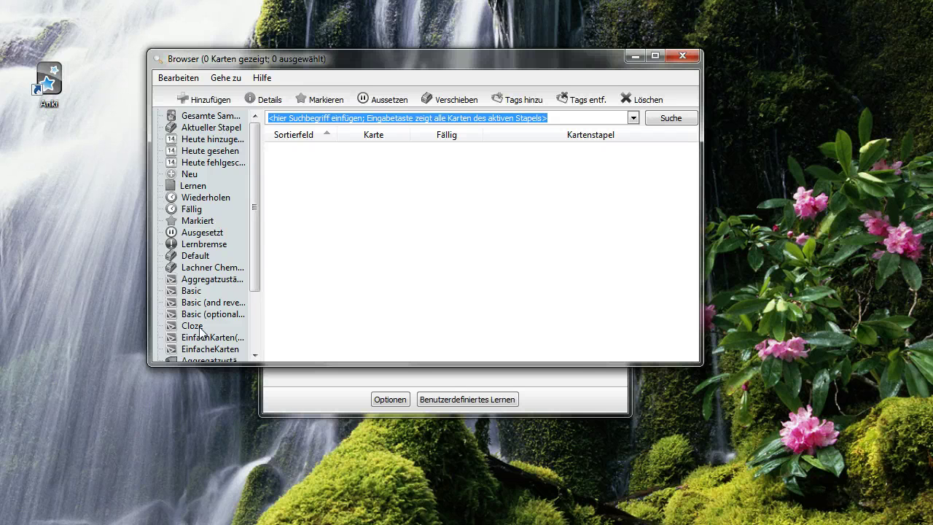
pyautogui.moveTo(256, 225)
pyautogui.mouseDown()
pyautogui.moveTo(257, 269)
pyautogui.moveTo(256, 218)
pyautogui.mouseUp()
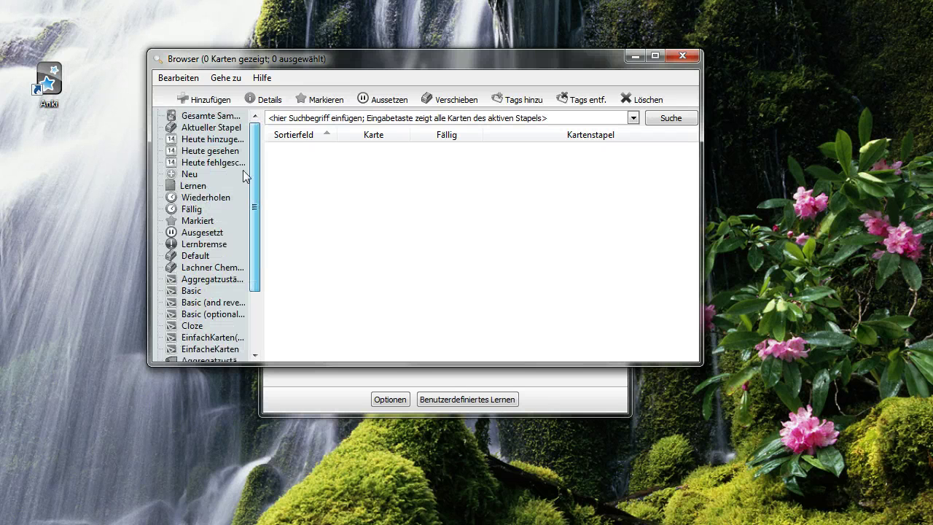
pyautogui.click(207, 267)
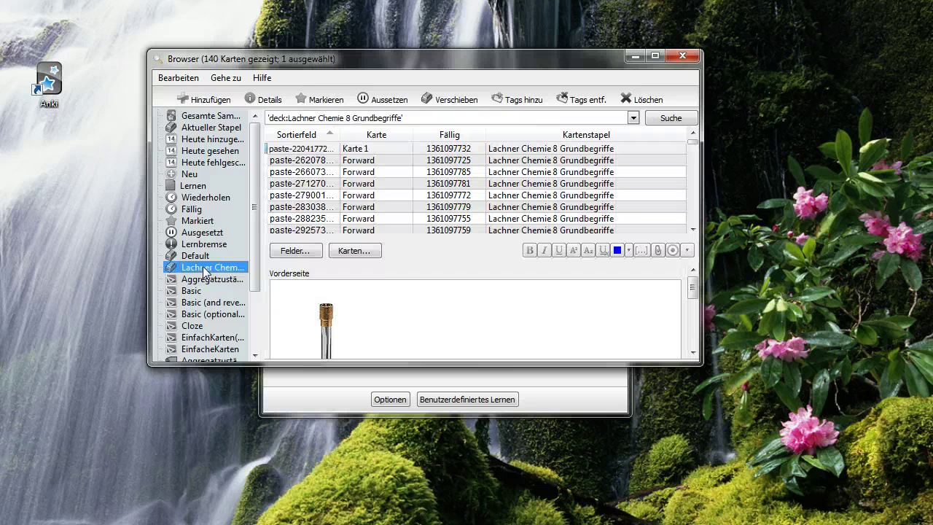
pyautogui.moveTo(706, 366); pyautogui.dragTo(860, 514)
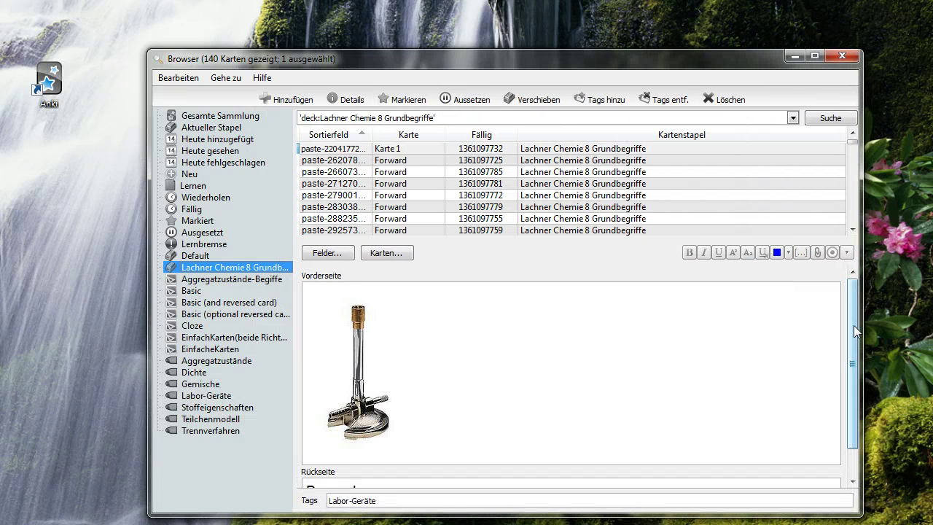
pyautogui.moveTo(853, 325); pyautogui.dragTo(854, 306)
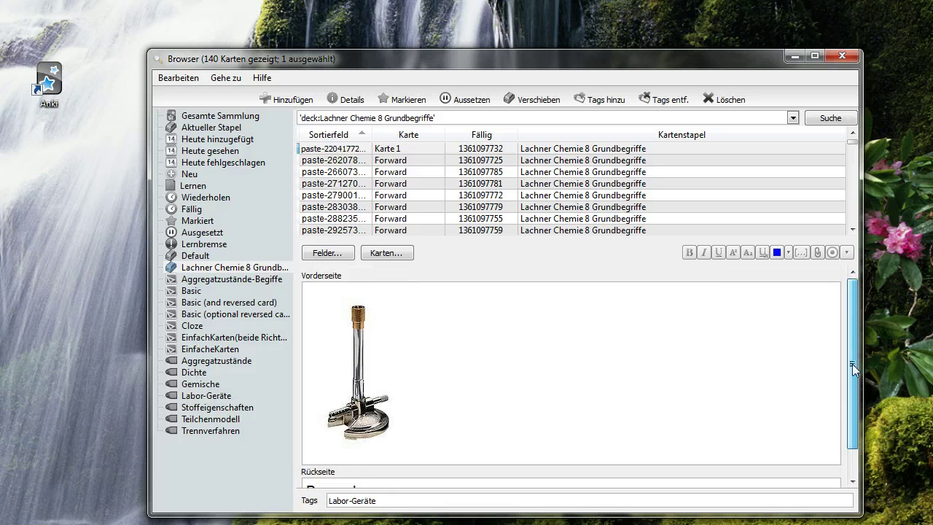
# Inspect the front and back of several cards in the Chemie 8 Grundbegriffe deck, including the density definition, and close the card browser
pyautogui.click(508, 187)
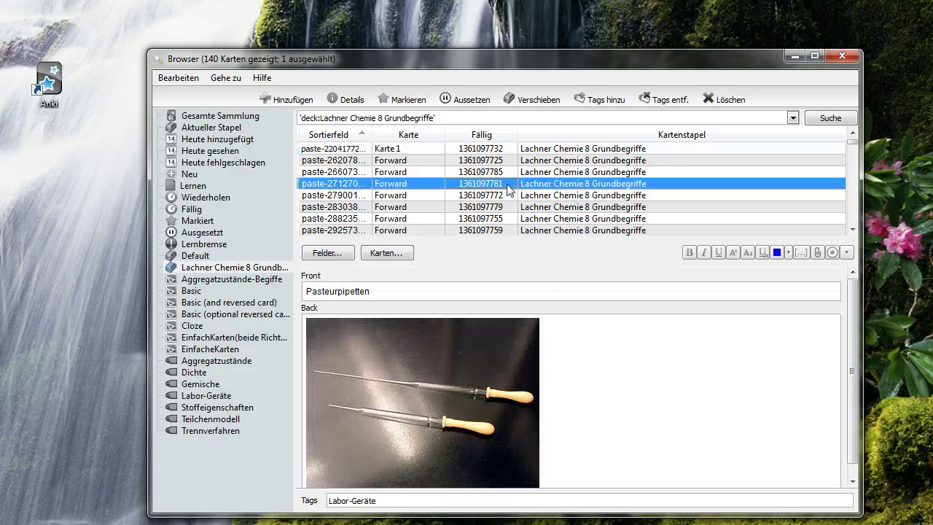
pyautogui.scroll(2, 508, 188)
pyautogui.click(506, 195)
pyautogui.scroll(-3, 506, 197)
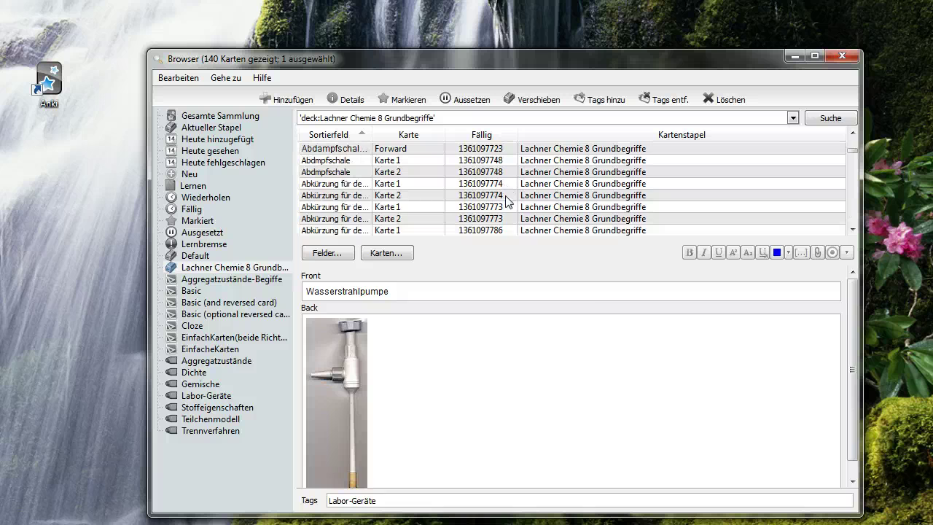
pyautogui.click(508, 207)
pyautogui.scroll(-3, 508, 207)
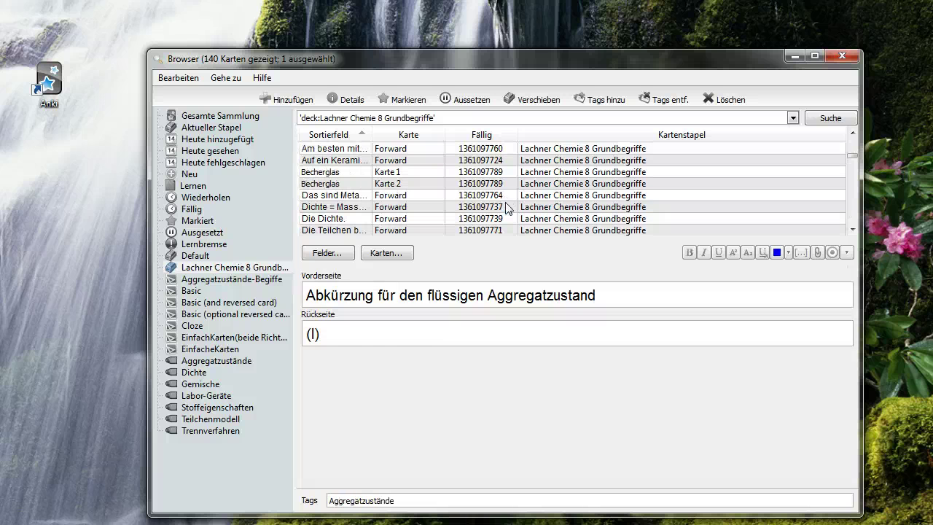
pyautogui.click(508, 207)
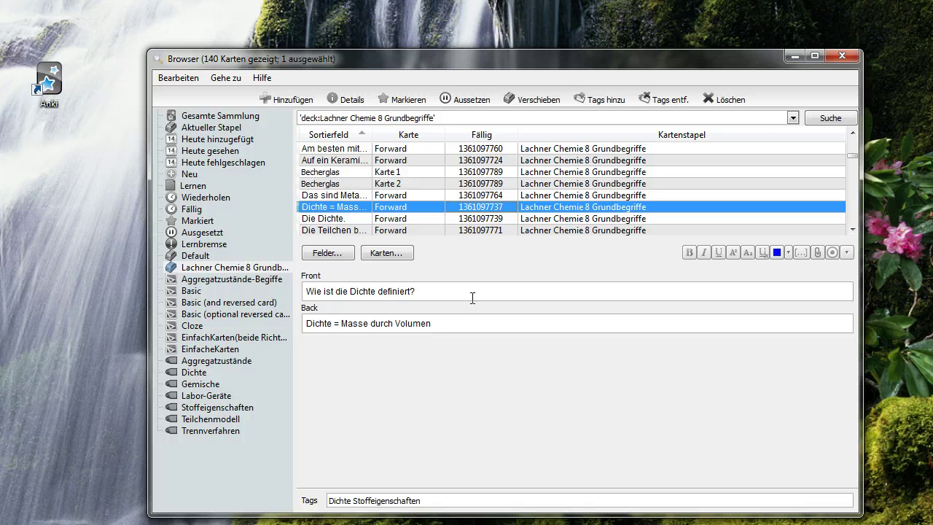
pyautogui.scroll(3, 640, 172)
pyautogui.scroll(-3, 639, 172)
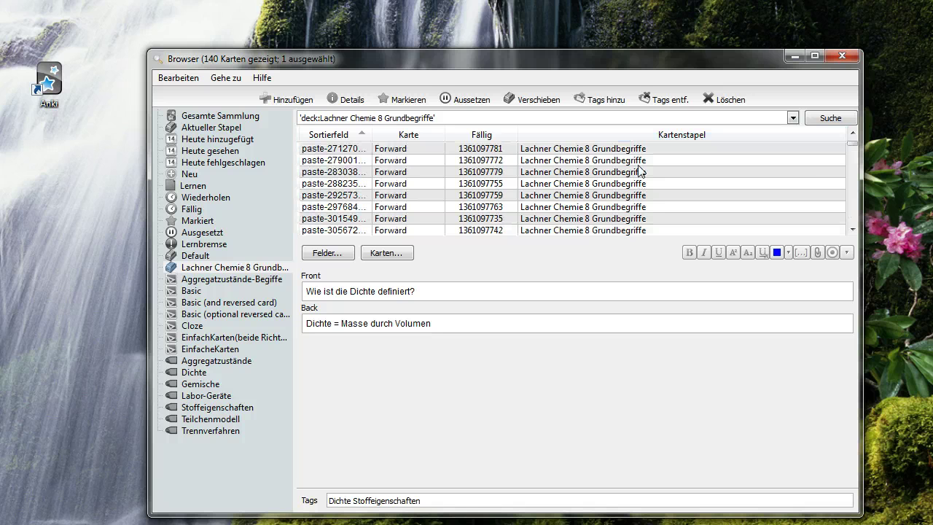
pyautogui.click(842, 57)
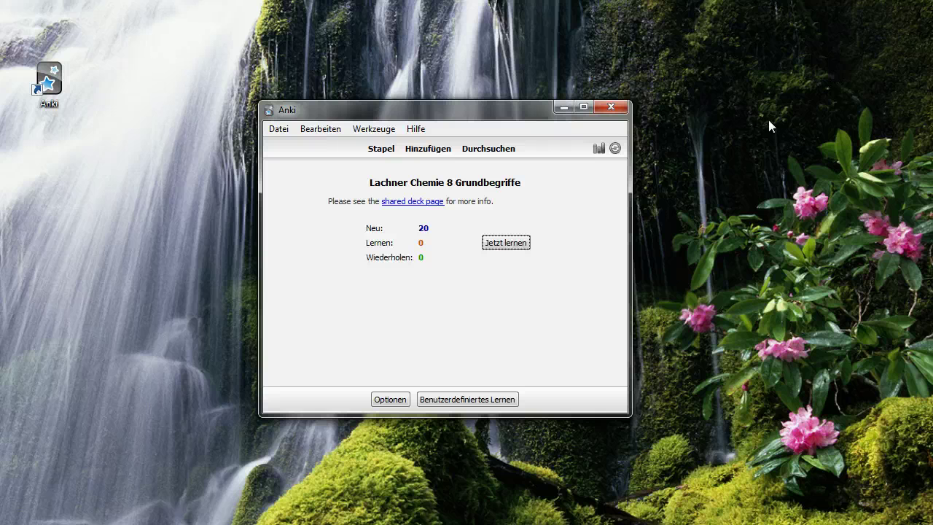
# Start studying the Chemie 8 Grundbegriffe deck, reveal the first card's answer and rate it Einfach
pyautogui.click(505, 243)
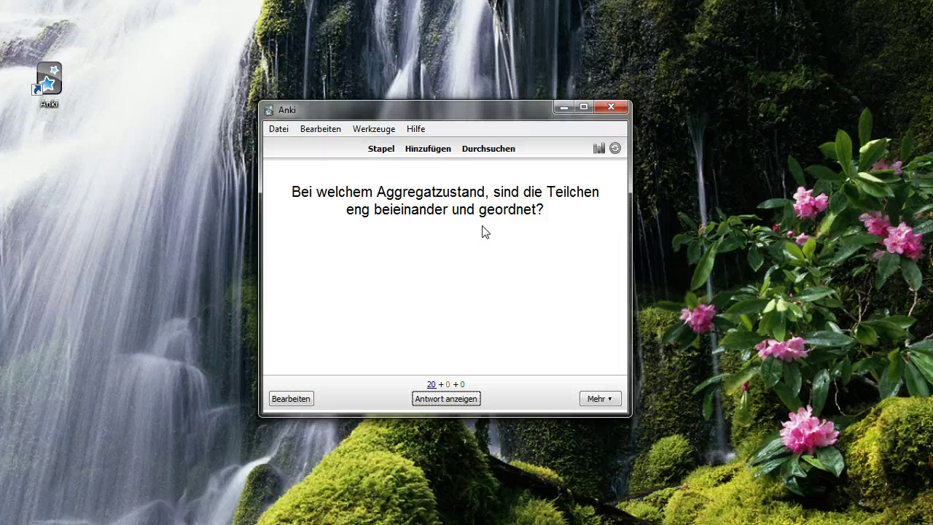
pyautogui.click(461, 401)
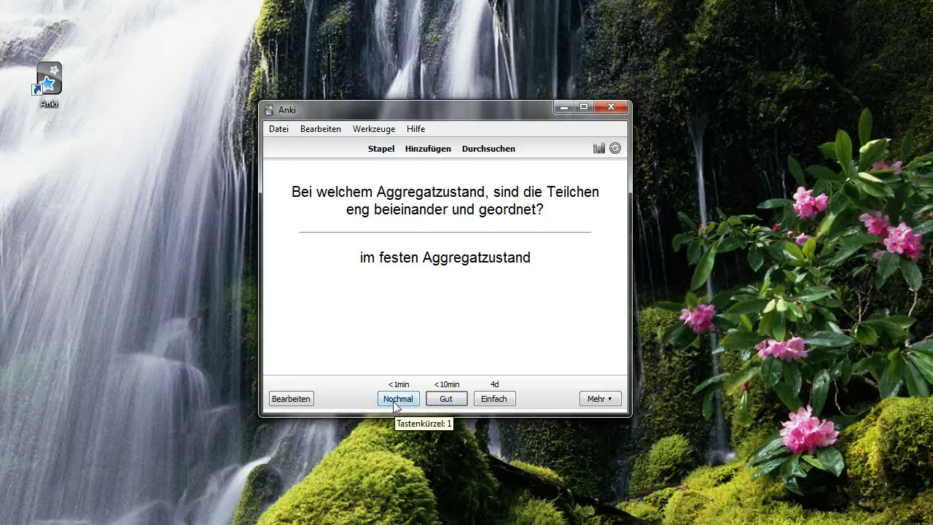
pyautogui.click(508, 403)
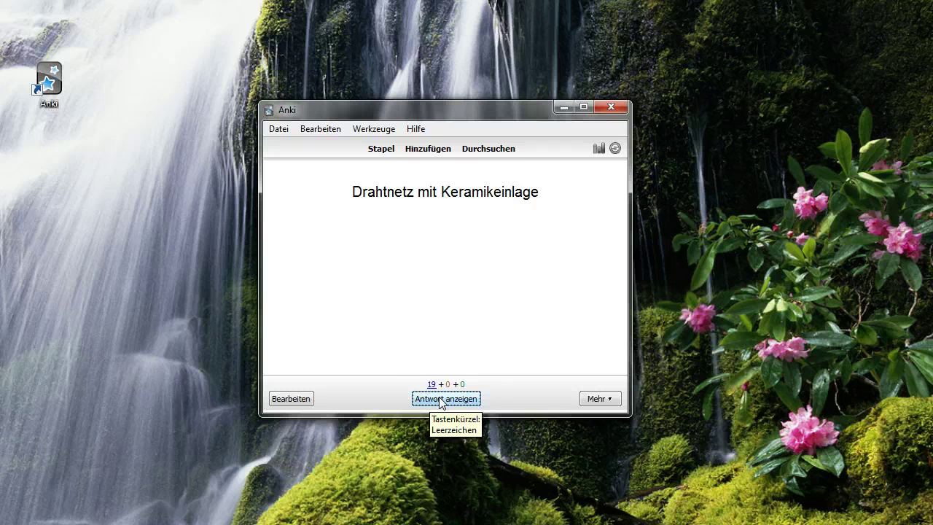
# Reveal and rate the next two cards: "Drahtnetz mit Keramikeinlage" as Gut and "Wie funktionieren Trennmethoden allgemein?" as Nochmal
pyautogui.click(441, 400)
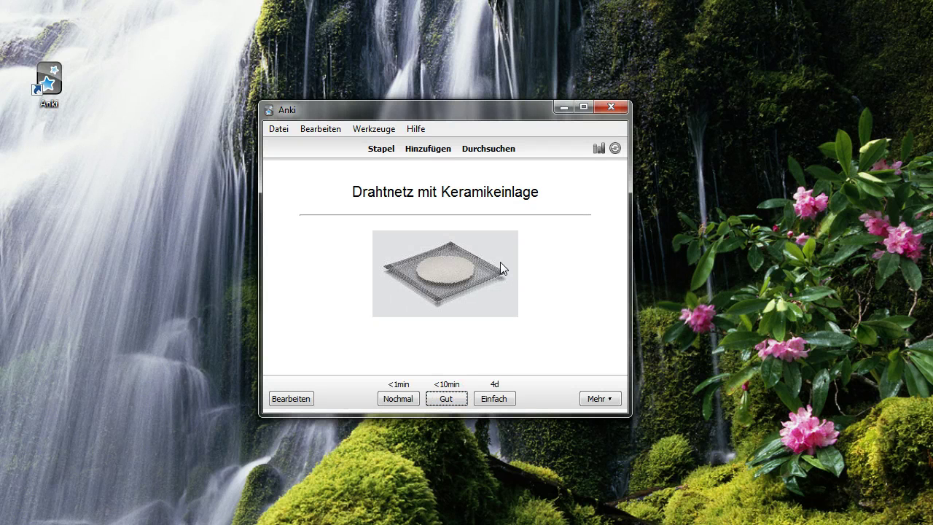
pyautogui.click(446, 400)
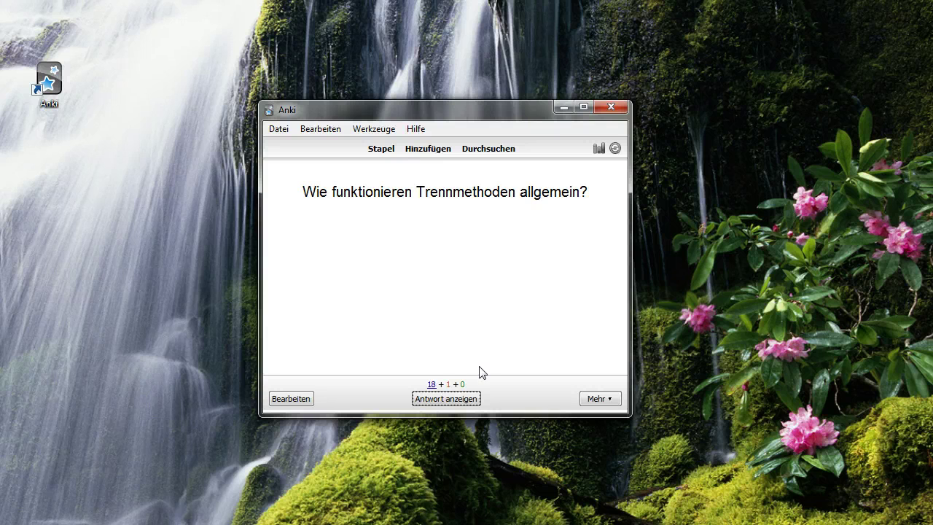
pyautogui.click(448, 398)
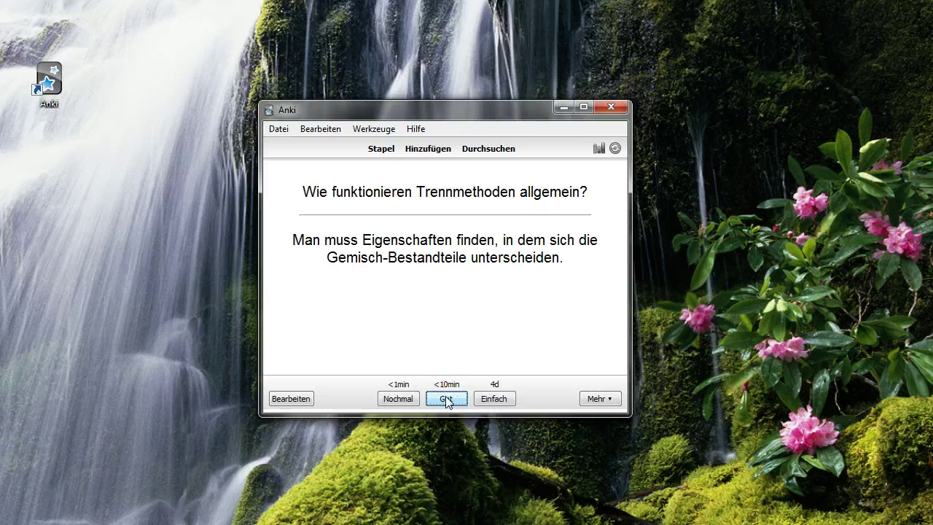
pyautogui.click(388, 399)
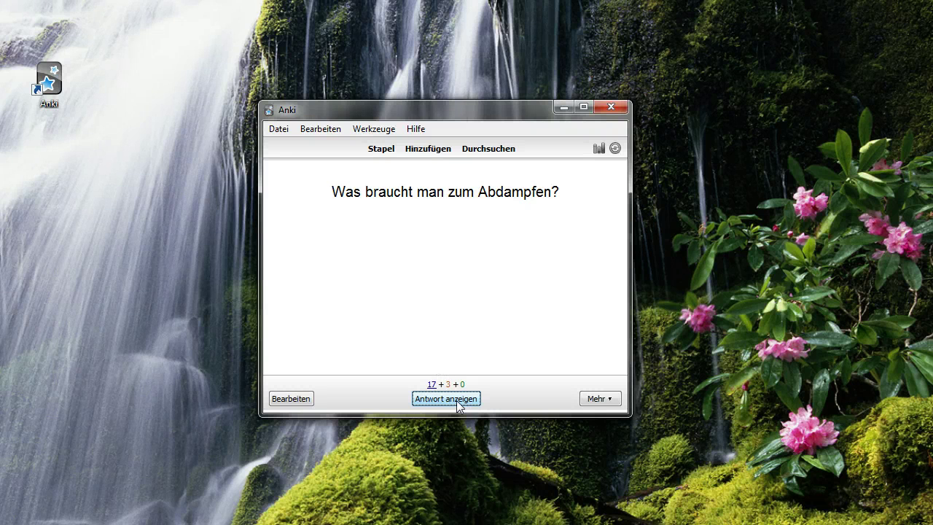
# Reveal the answers of the next nine cards, from "Was braucht man zum Abdampfen?" through "Schliffstopfen", and rate each one Einfach
pyautogui.click(458, 406)
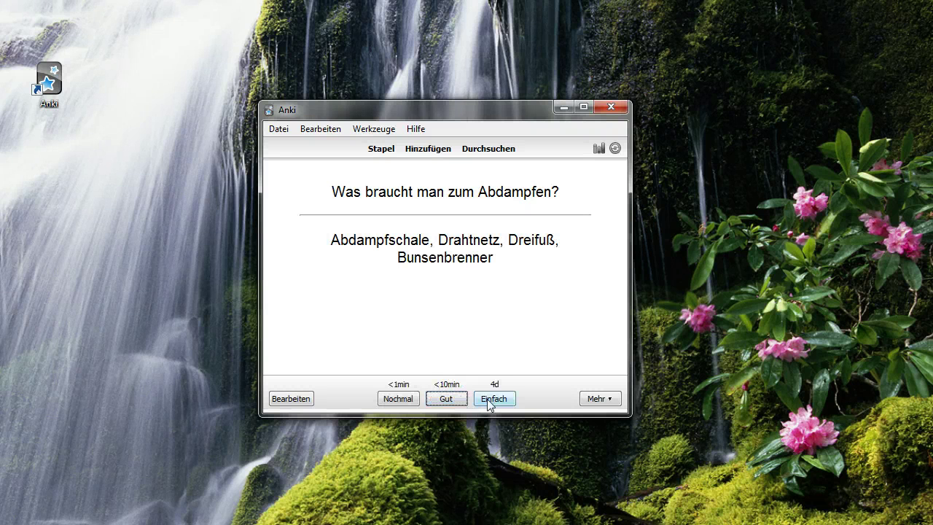
pyautogui.click(493, 401)
pyautogui.click(453, 398)
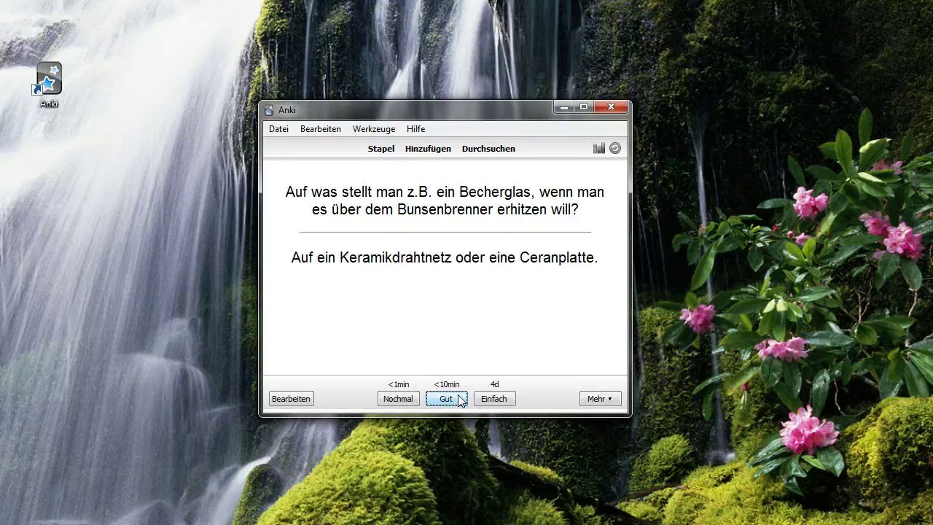
pyautogui.click(494, 399)
pyautogui.click(462, 399)
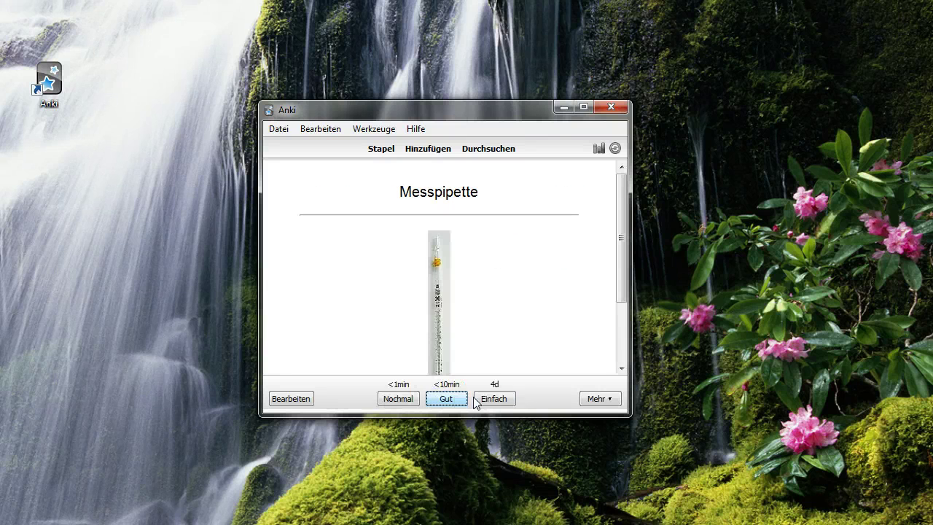
pyautogui.click(494, 400)
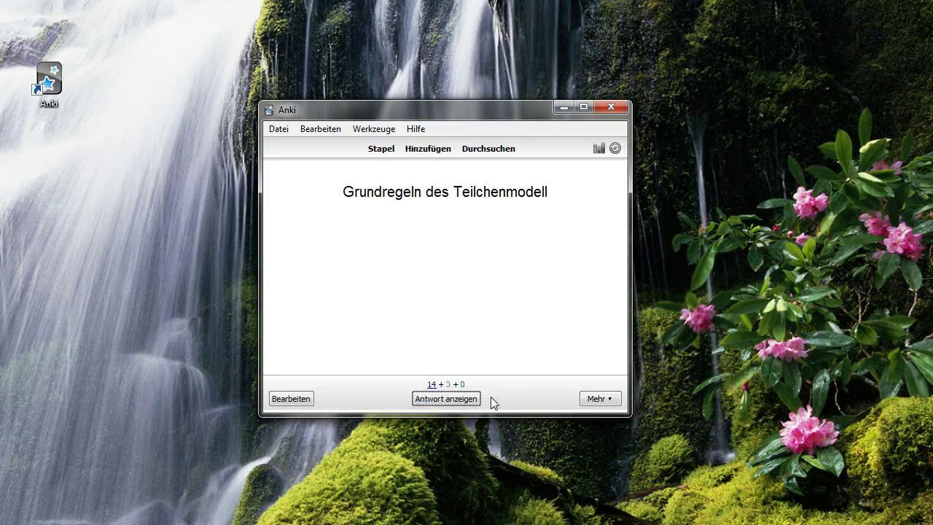
pyautogui.click(452, 398)
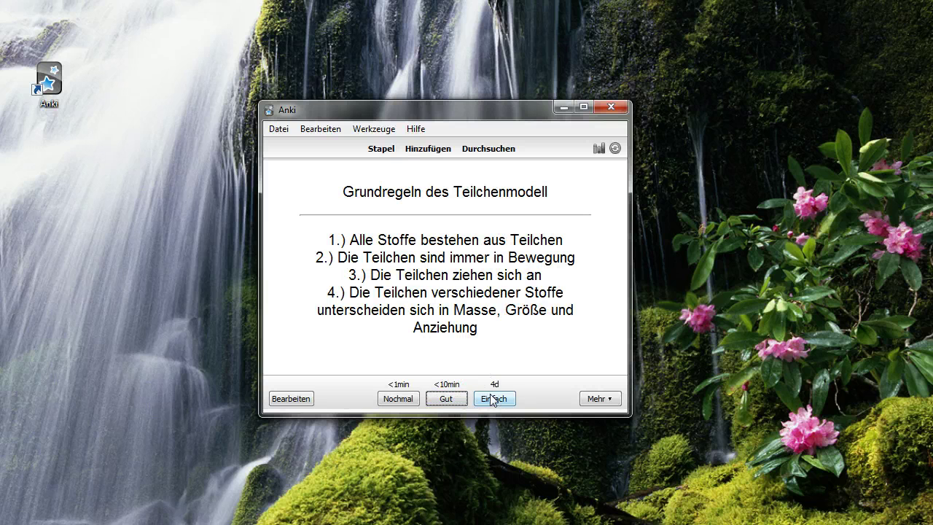
pyautogui.click(494, 399)
pyautogui.click(466, 399)
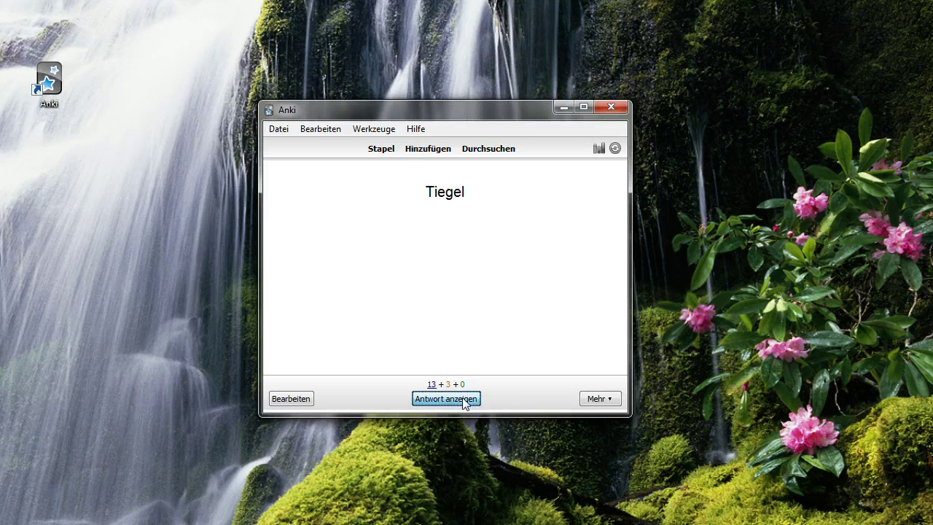
pyautogui.click(491, 399)
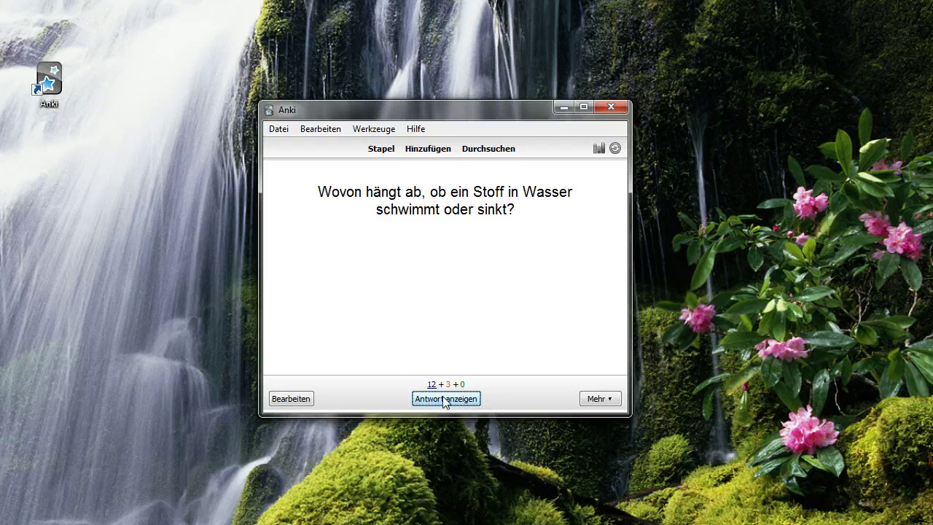
pyautogui.click(445, 399)
pyautogui.click(494, 399)
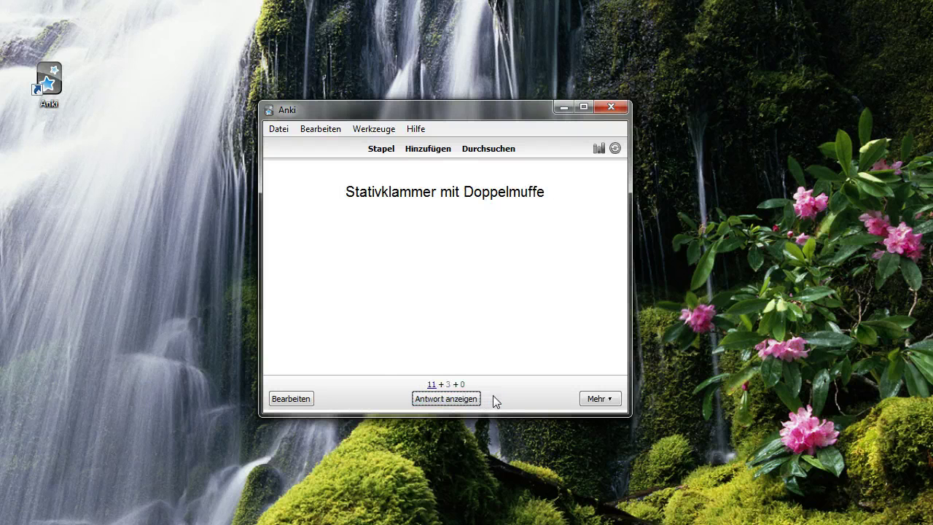
pyautogui.click(448, 400)
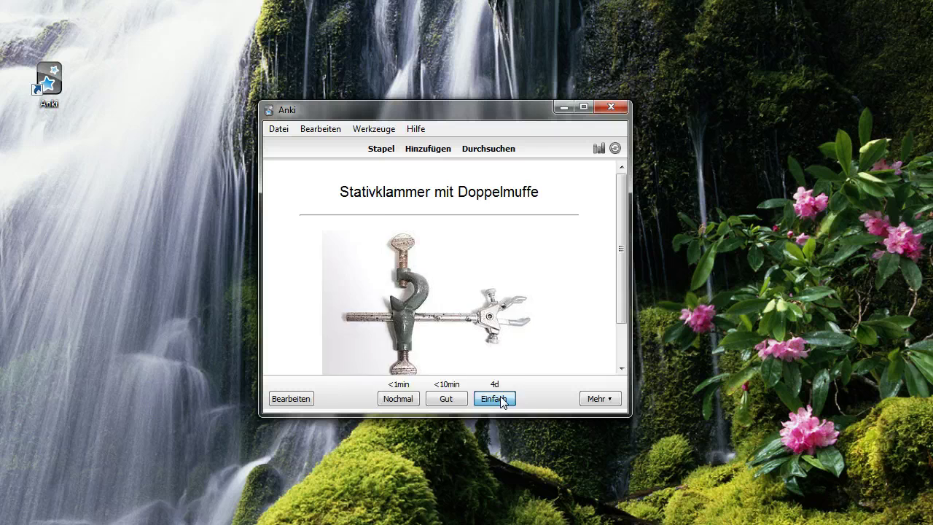
pyautogui.click(494, 400)
pyautogui.click(452, 399)
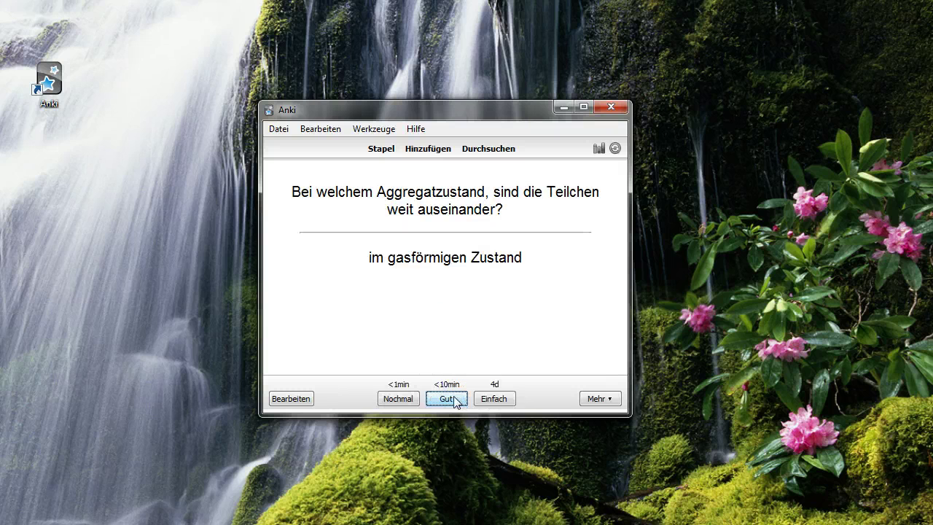
pyautogui.click(499, 402)
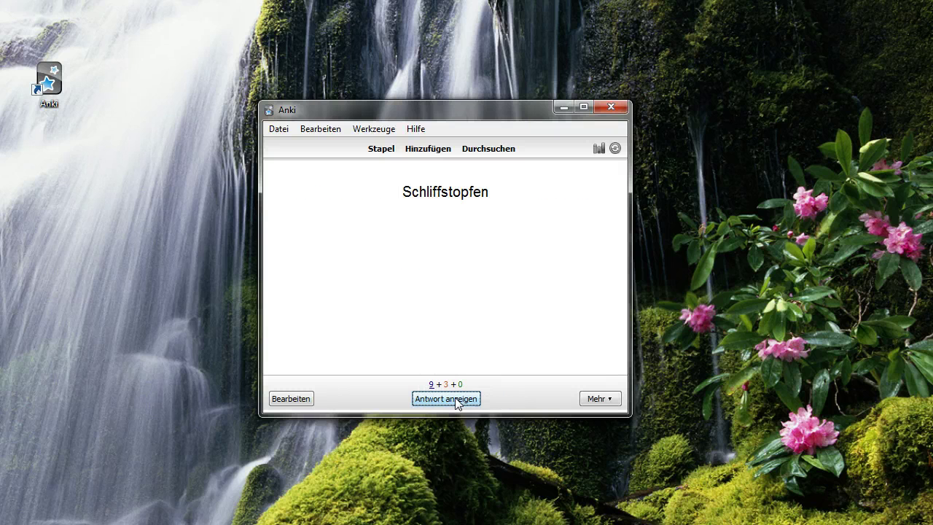
pyautogui.click(462, 402)
pyautogui.click(495, 401)
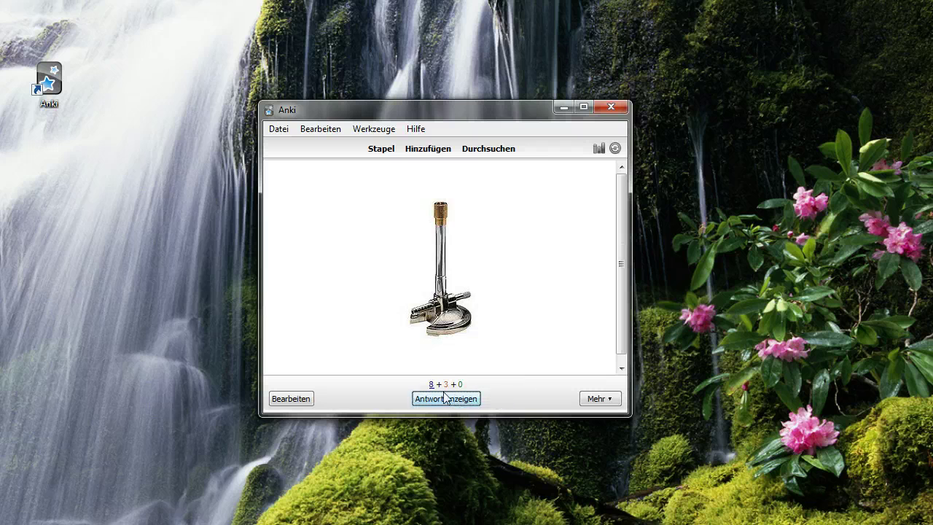
# Reveal the answers of the next four cards, from the Bunsen burner picture through "Pinzetten", and rate each one Einfach
pyautogui.click(435, 399)
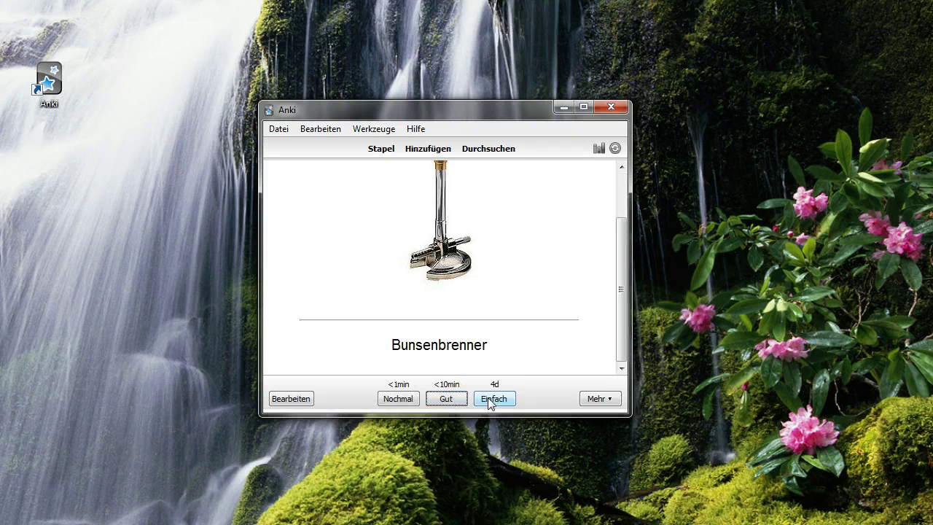
pyautogui.click(492, 402)
pyautogui.click(456, 399)
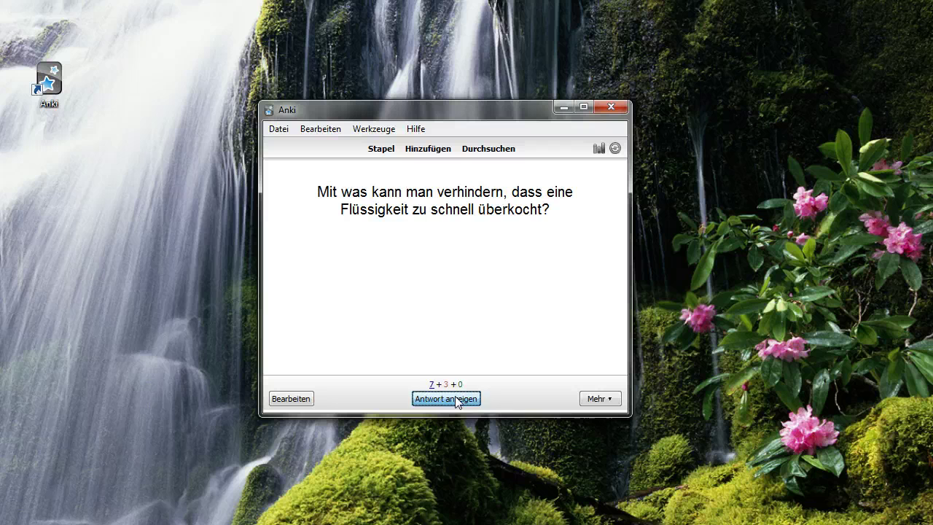
pyautogui.click(501, 401)
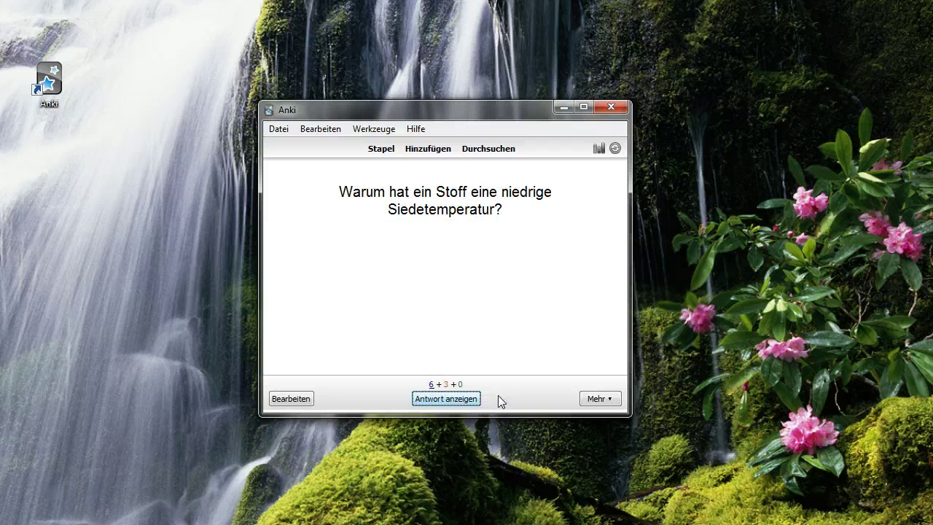
pyautogui.click(457, 399)
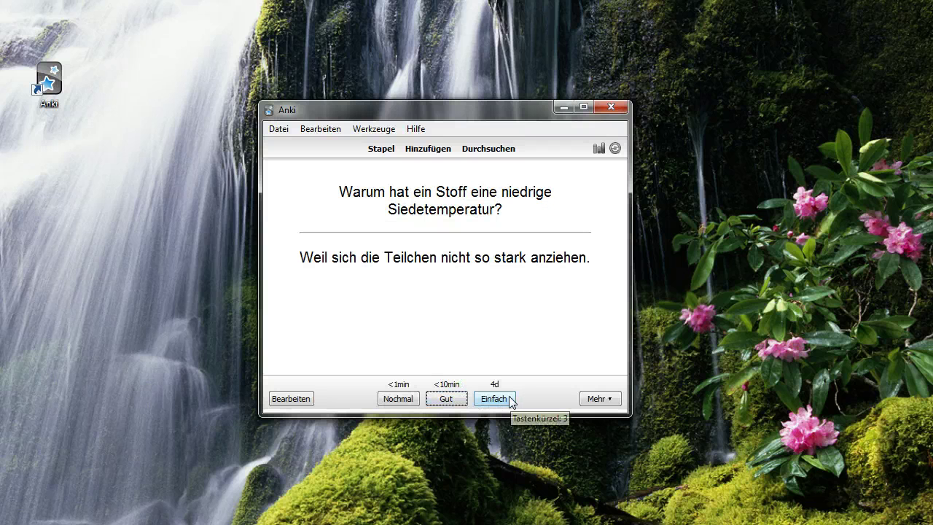
pyautogui.click(512, 401)
pyautogui.click(474, 399)
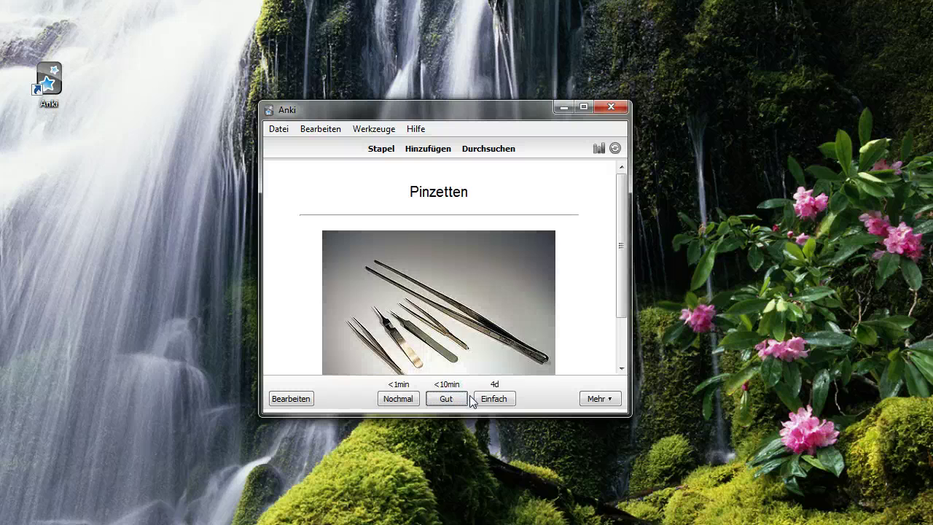
pyautogui.click(494, 398)
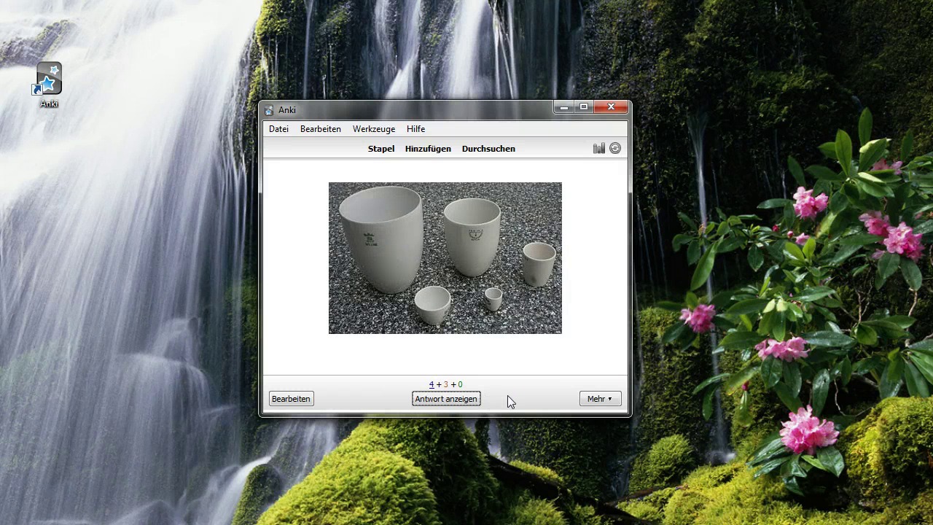
# Reveal and rate as Einfach the four remaining new cards, from the crucibles picture through "Bunsenbrenner"
pyautogui.click(467, 399)
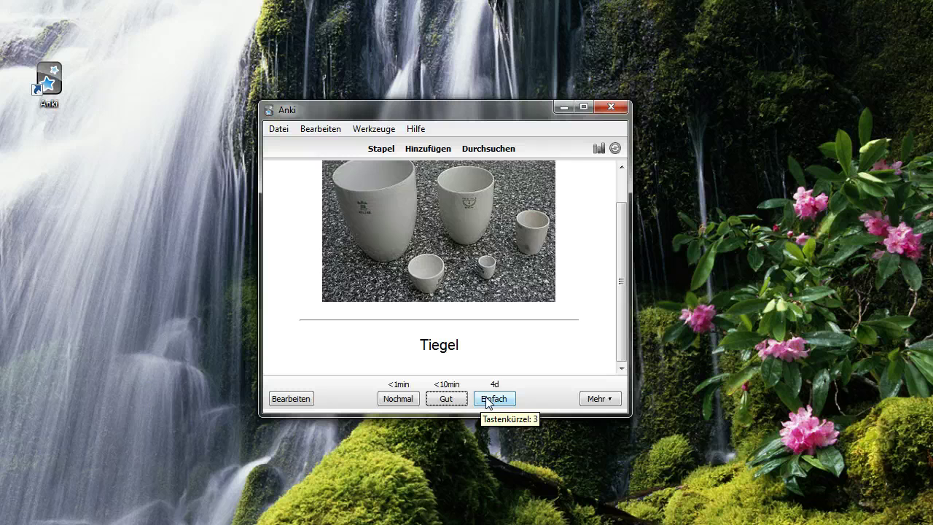
pyautogui.click(491, 400)
pyautogui.click(462, 399)
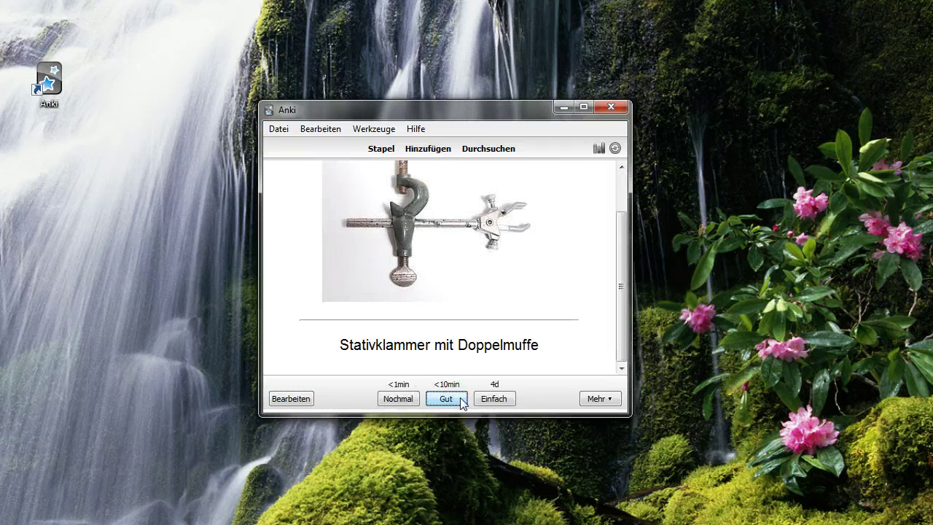
pyautogui.click(492, 400)
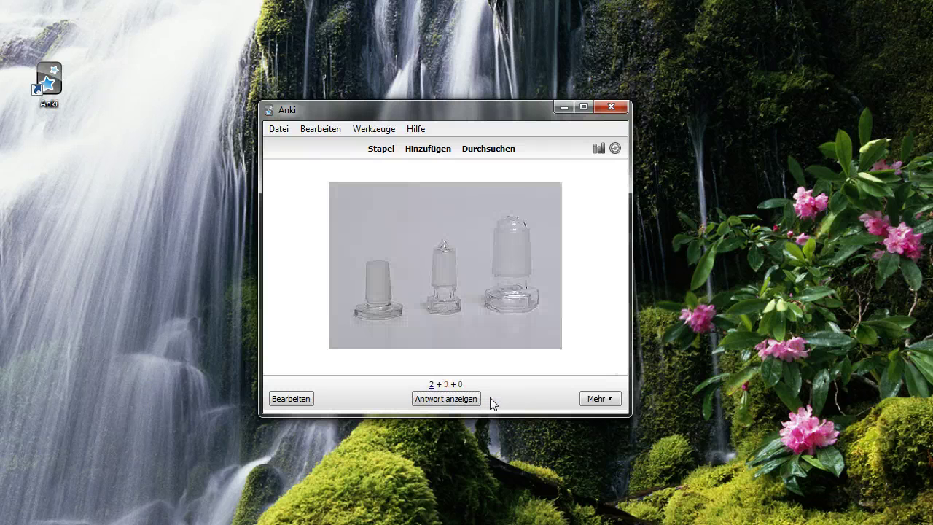
pyautogui.click(474, 401)
pyautogui.click(491, 400)
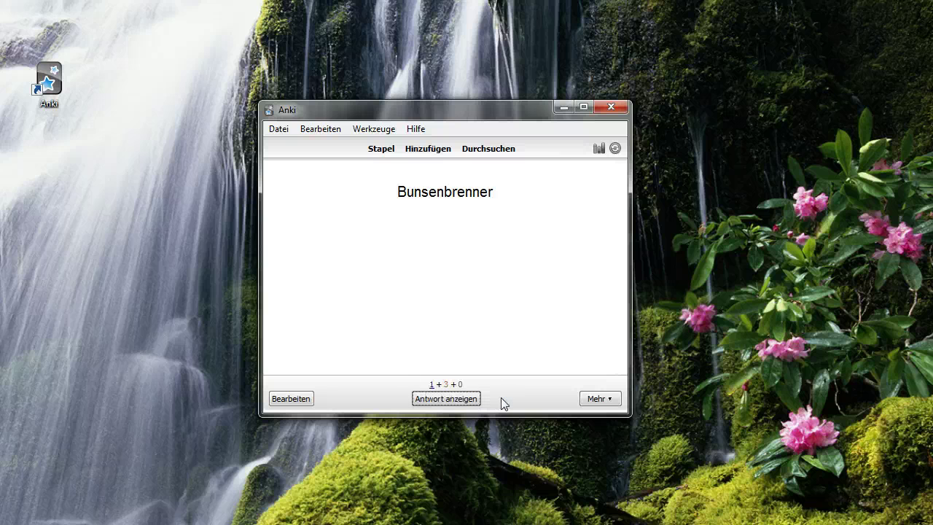
pyautogui.click(456, 399)
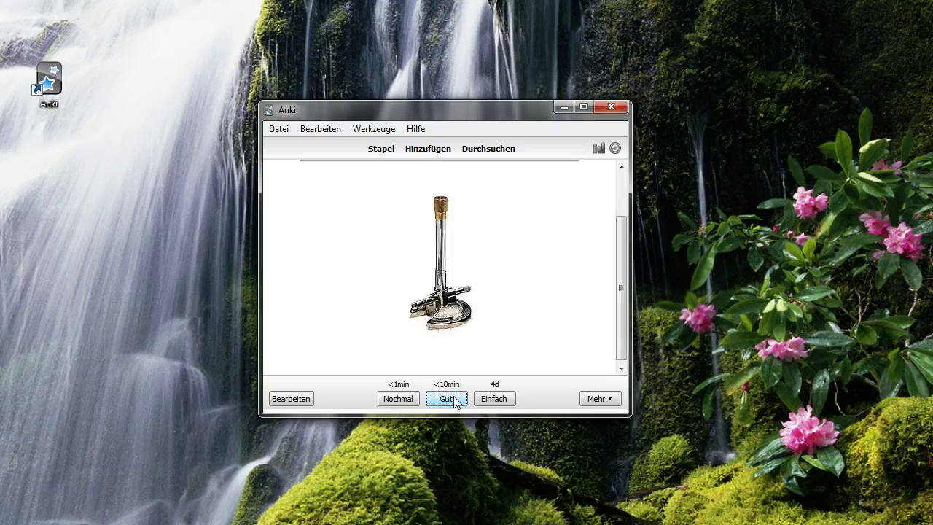
pyautogui.click(508, 402)
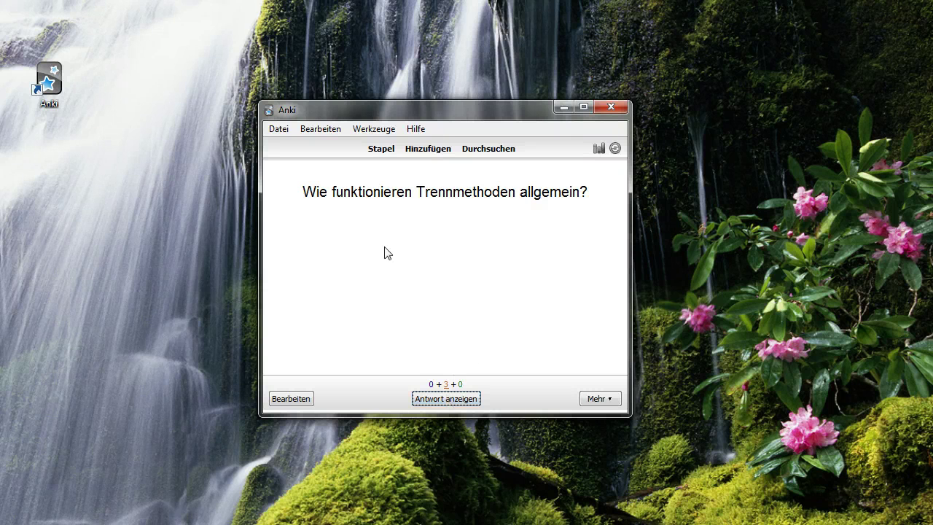
# Review the repeated cards: rate "Wie funktionieren Trennmethoden allgemein?" and "Drahtnetz mit Keramikeinlage" as Gut, and the returning Trennmethoden card as Einfach
pyautogui.click(475, 398)
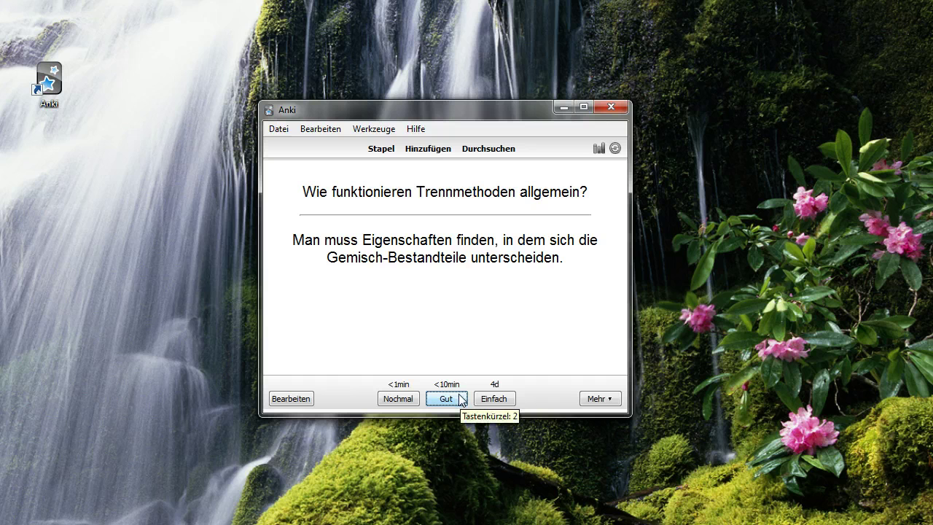
pyautogui.click(461, 399)
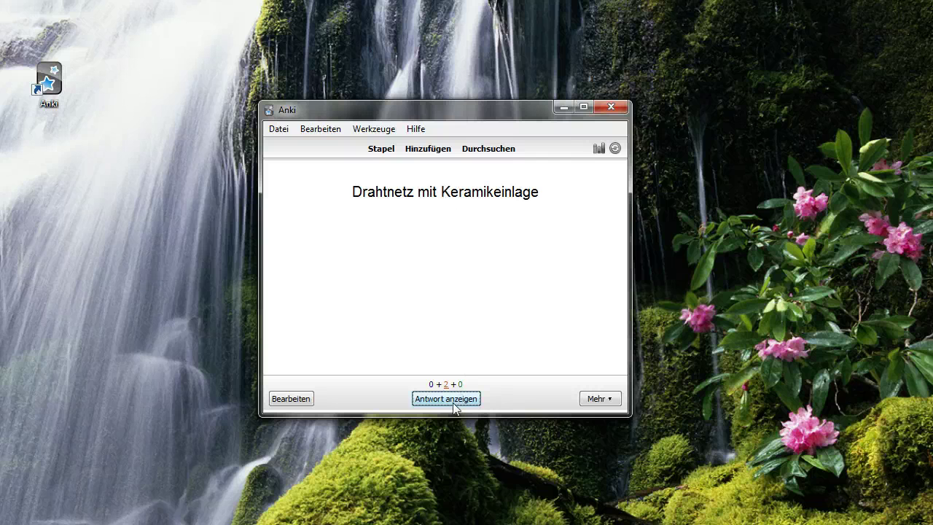
pyautogui.click(453, 403)
pyautogui.click(453, 403)
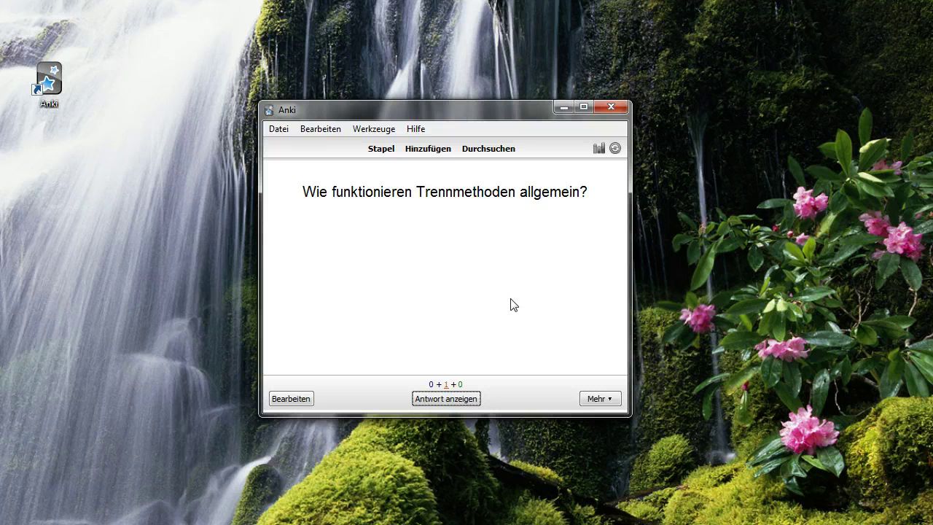
pyautogui.click(453, 405)
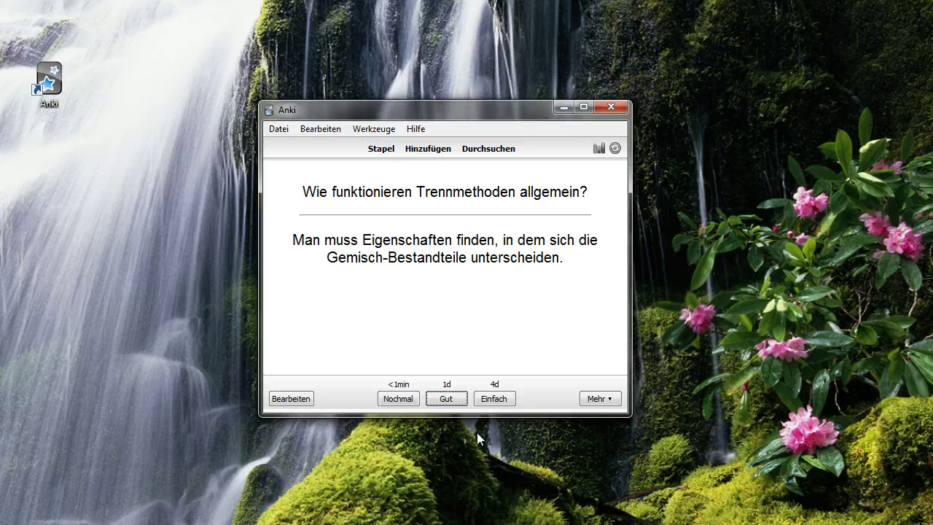
pyautogui.click(503, 400)
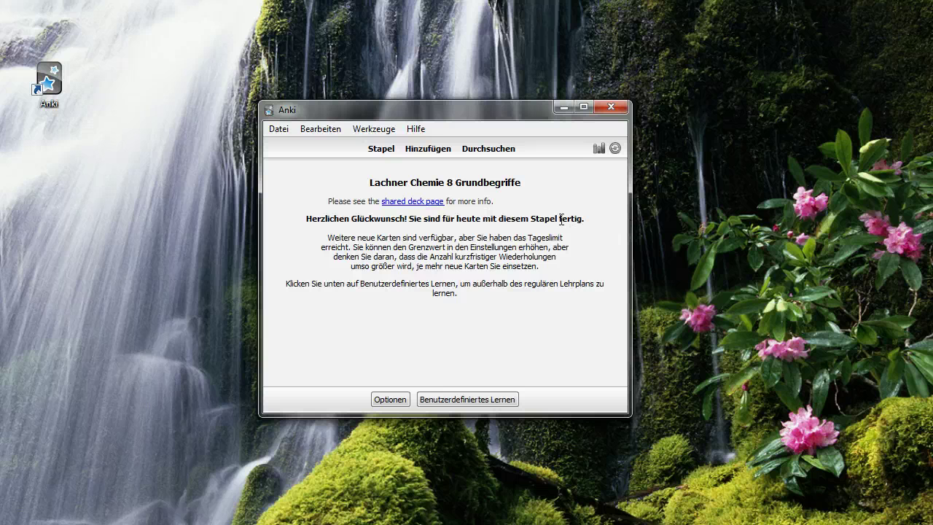
# Check the deck list and the Chemie 8 Grundbegriffe deck's overview, and return to the deck list
pyautogui.click(381, 149)
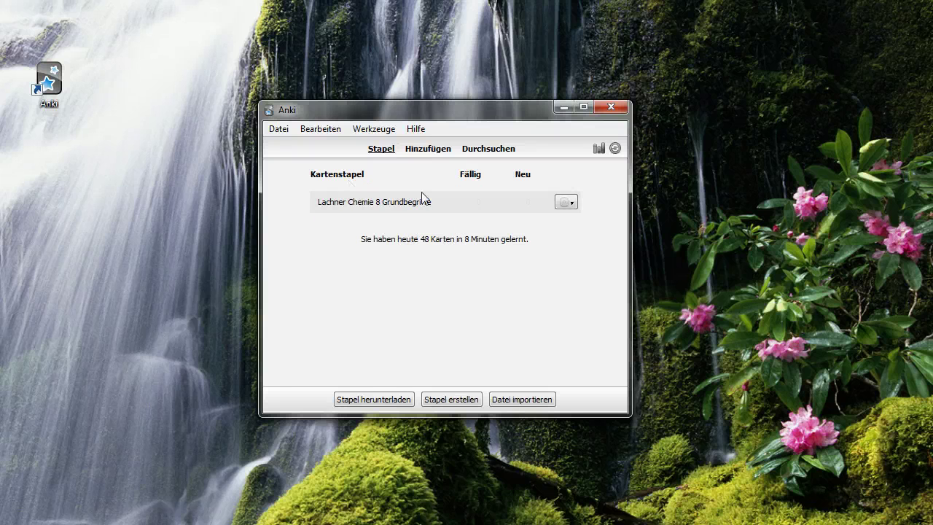
pyautogui.click(396, 209)
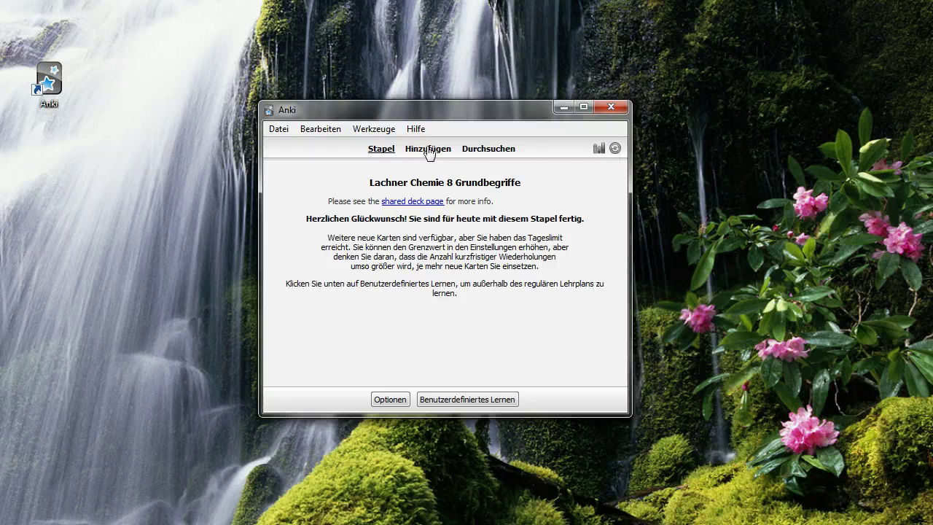
pyautogui.click(380, 152)
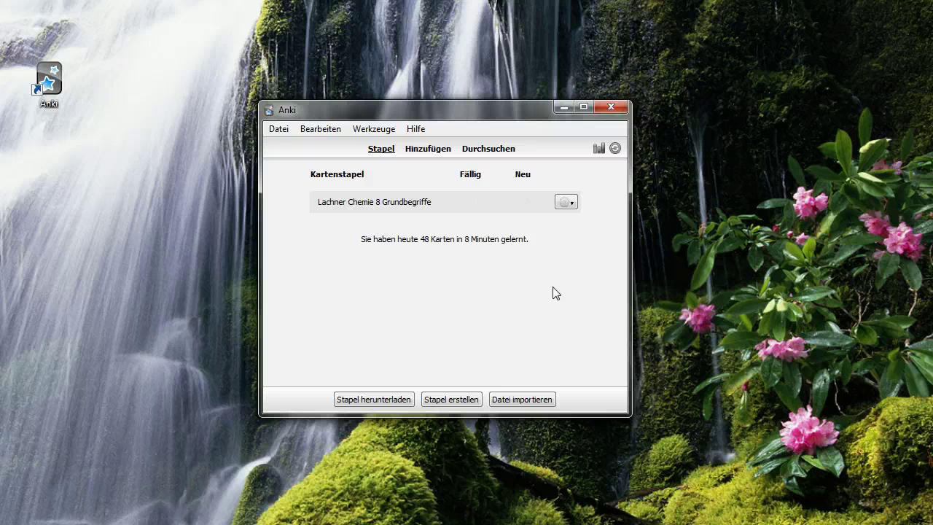
# Synchronize the collection with AnkiWeb and reopen the Chemie 8 Grundbegriffe deck's overview
pyautogui.click(616, 149)
pyautogui.click(378, 206)
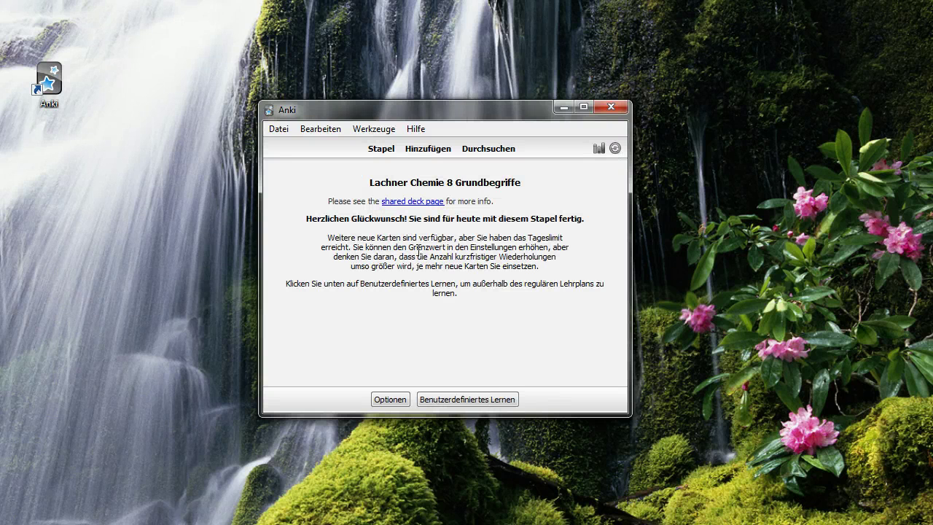